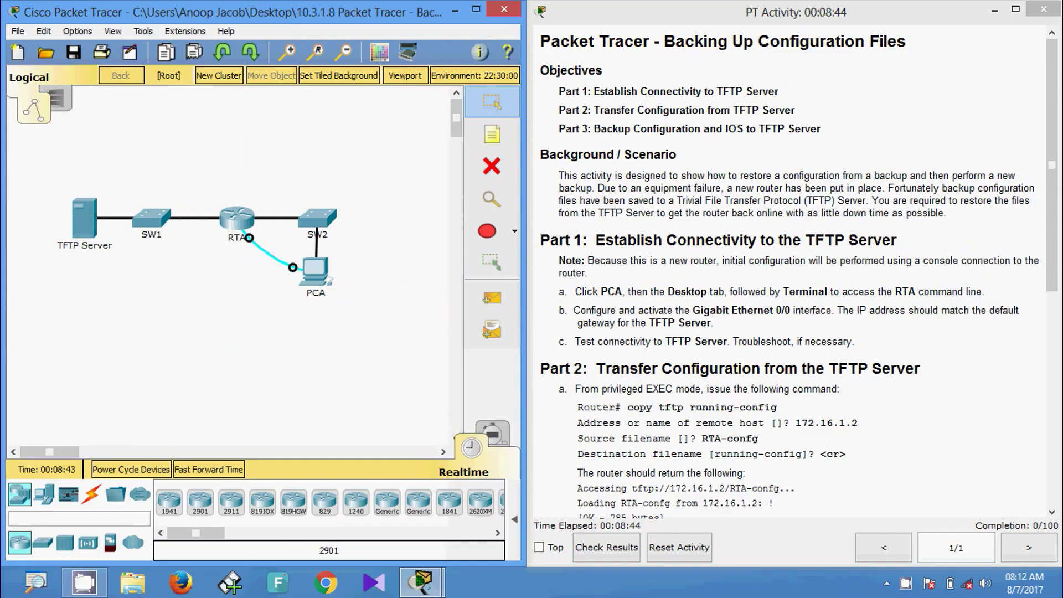
- Open a terminal session on PCA with the default port settings and start the router's console prompt
{"action": "left_click", "coordinate": [322, 278]}
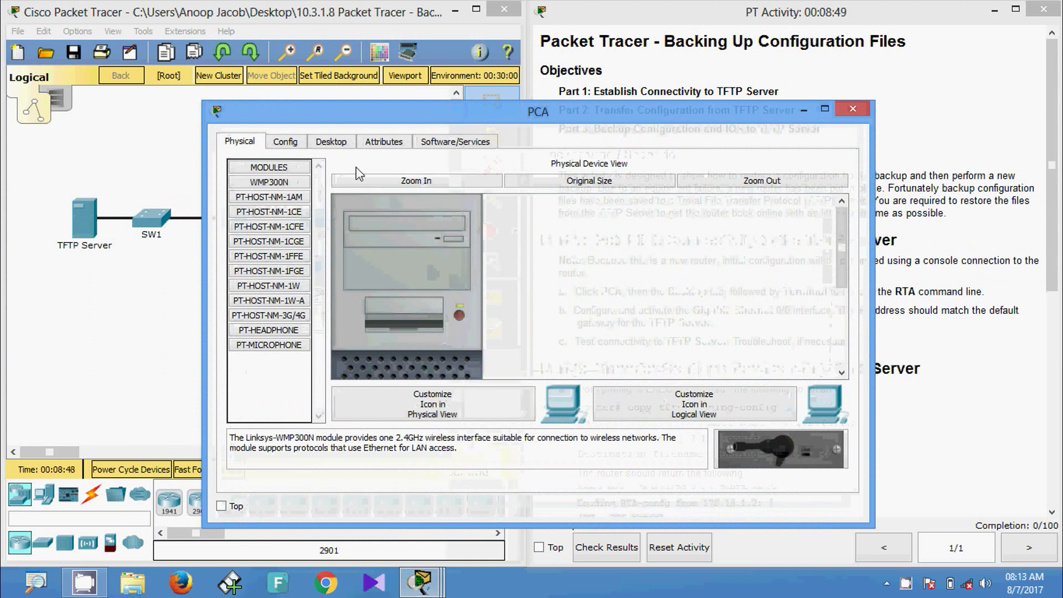
{"action": "left_click", "coordinate": [338, 141]}
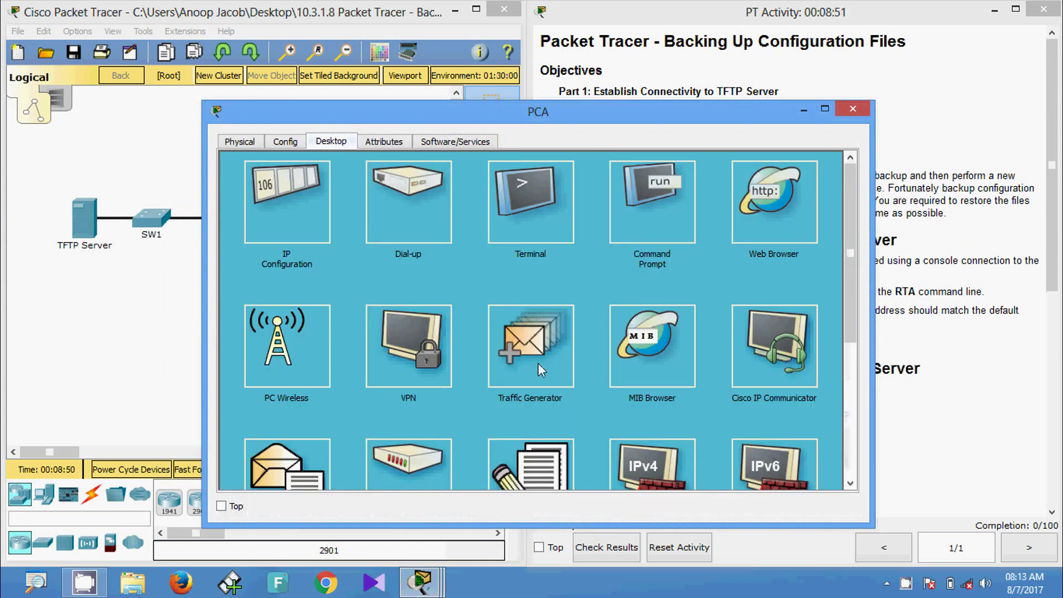
{"action": "left_click", "coordinate": [543, 207]}
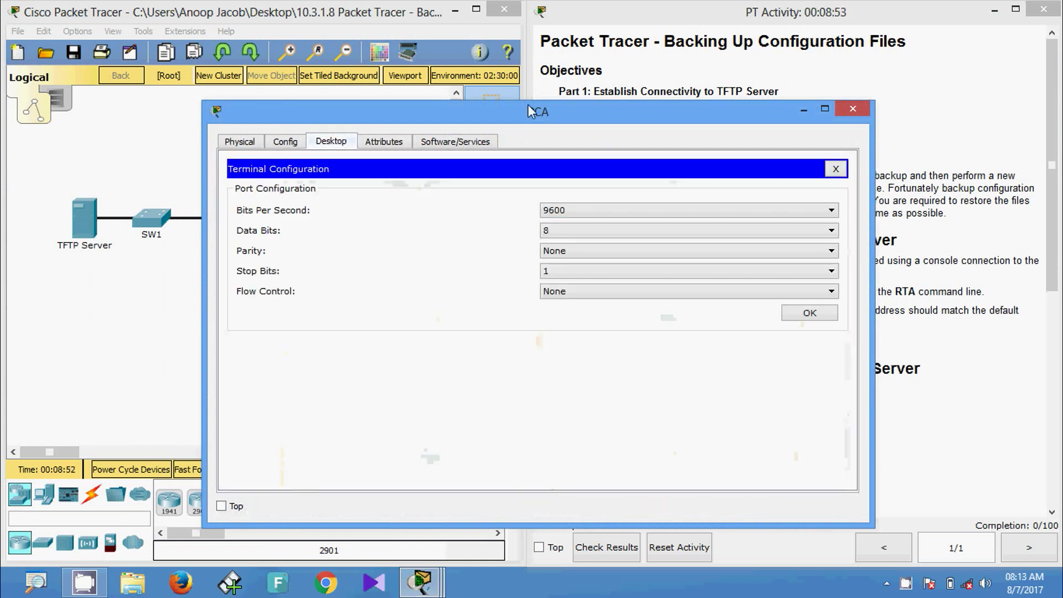
{"action": "left_click_drag", "start_coordinate": [529, 121], "coordinate": [502, 87]}
{"action": "left_click", "coordinate": [782, 280]}
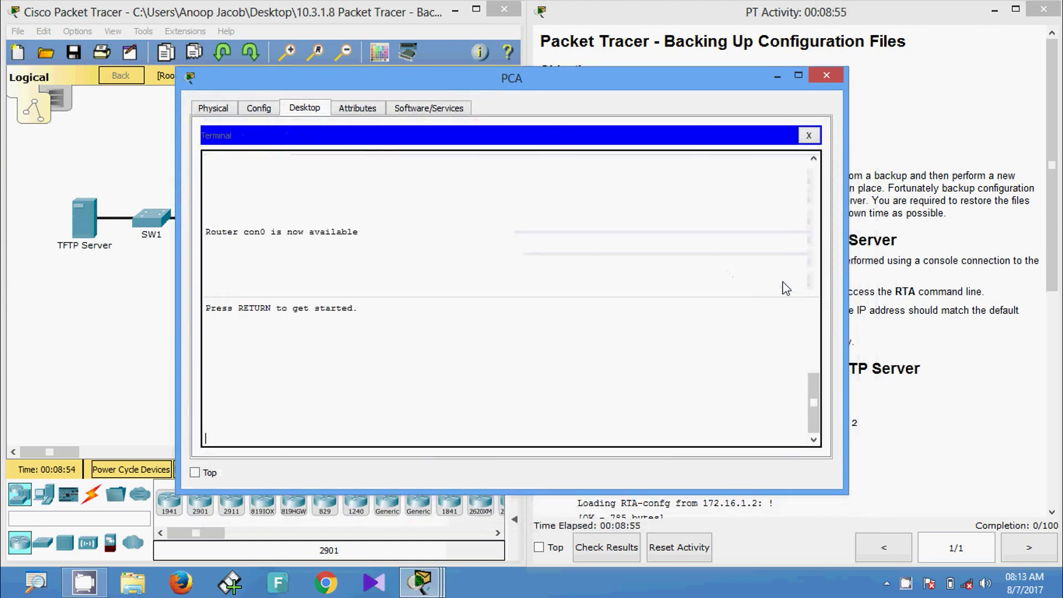
{"action": "key", "text": "Return"}
{"action": "key", "text": "Return"}
{"action": "key", "text": "Return"}
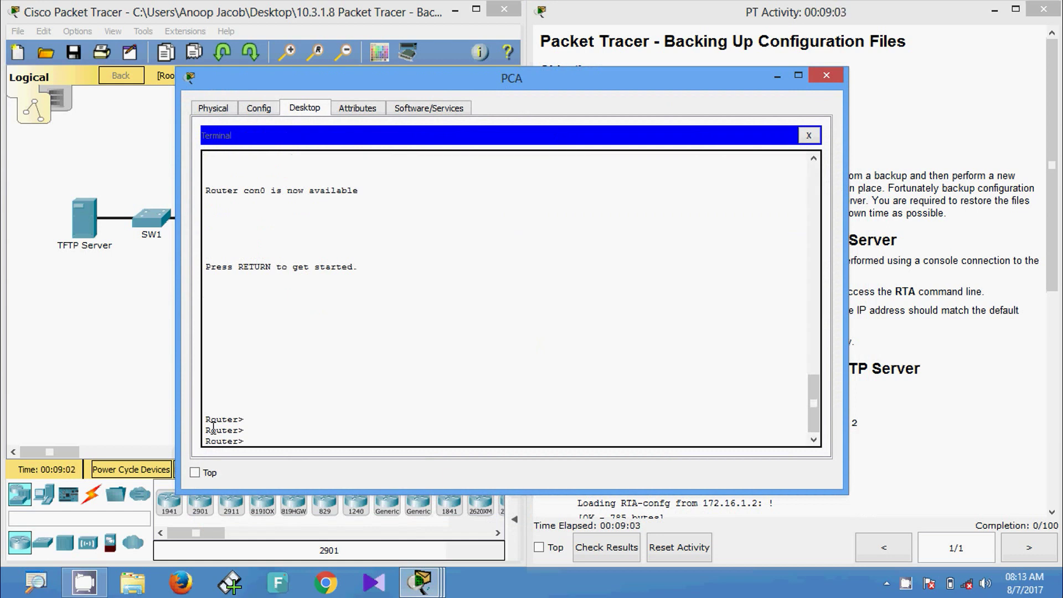
- Enter privileged EXEC mode on the router and go into global configuration mode with conf terminal
{"action": "type", "text": "ena"}
{"action": "key", "text": "Tab"}
{"action": "key", "text": "Return"}
{"action": "type", "text": "conf"}
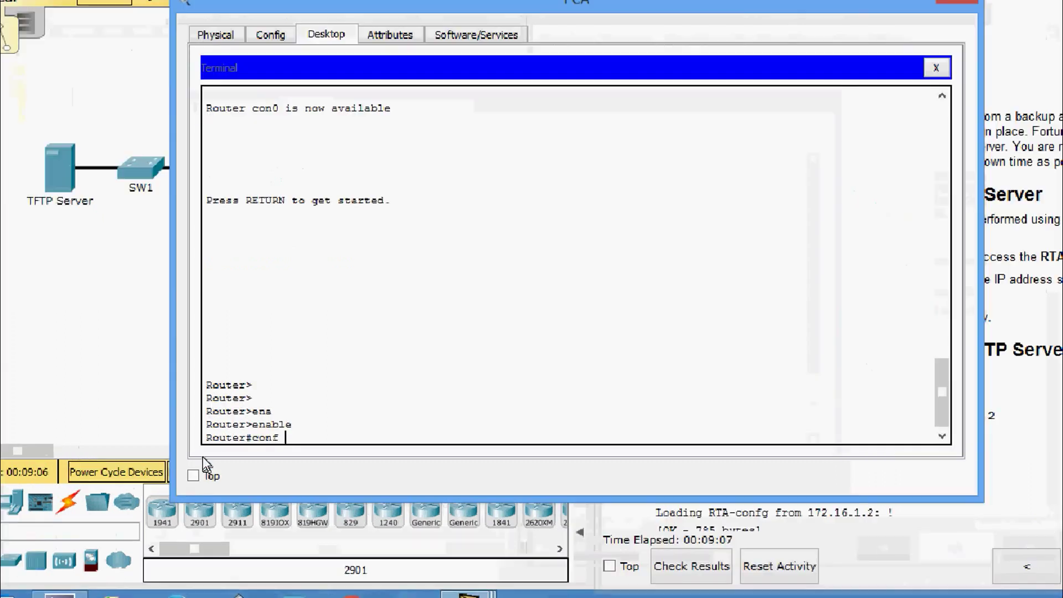
{"action": "type", "text": " t"}
{"action": "key", "text": "Tab"}
{"action": "key", "text": "Return"}
{"action": "key", "text": "Return"}
{"action": "key", "text": "Return"}
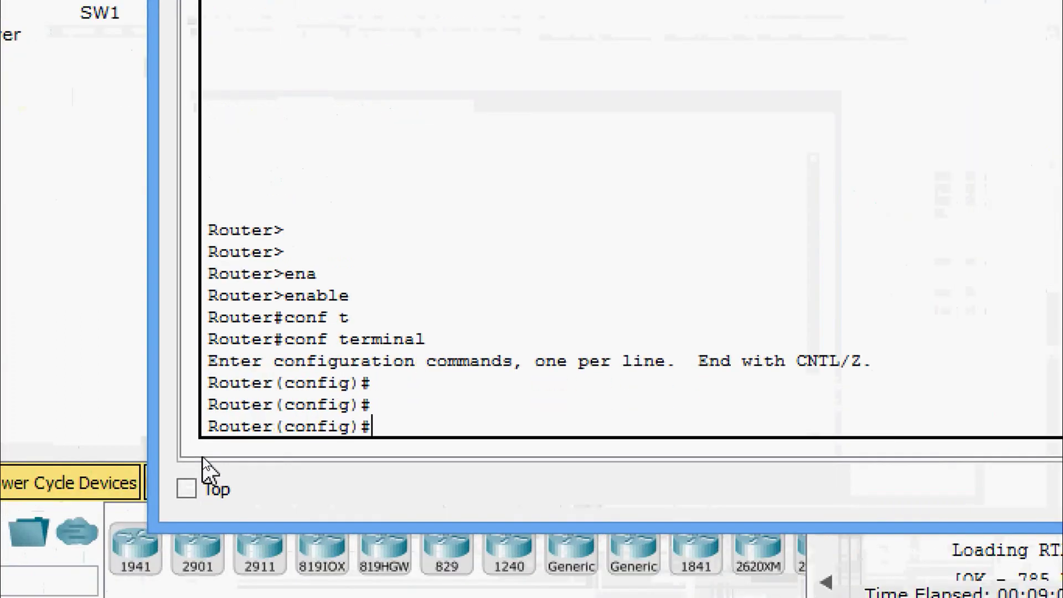
- Enter interface configuration mode for gigabitEthernet 0/0 on the router
{"action": "type", "text": "inter"}
{"action": "key", "text": "Tab"}
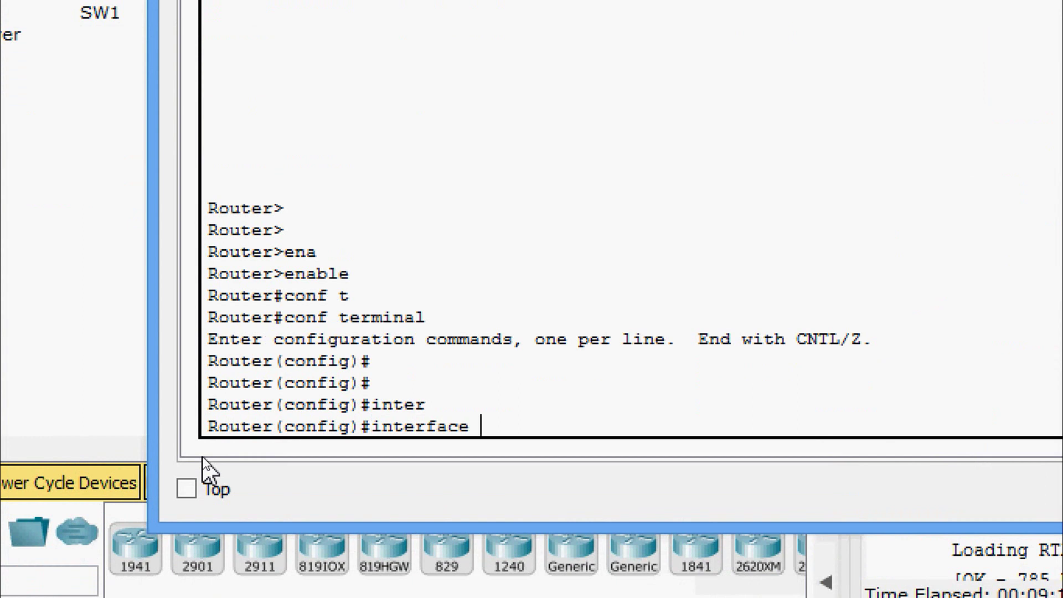
{"action": "type", "text": "g"}
{"action": "key", "text": "Tab"}
{"action": "type", "text": "0/0"}
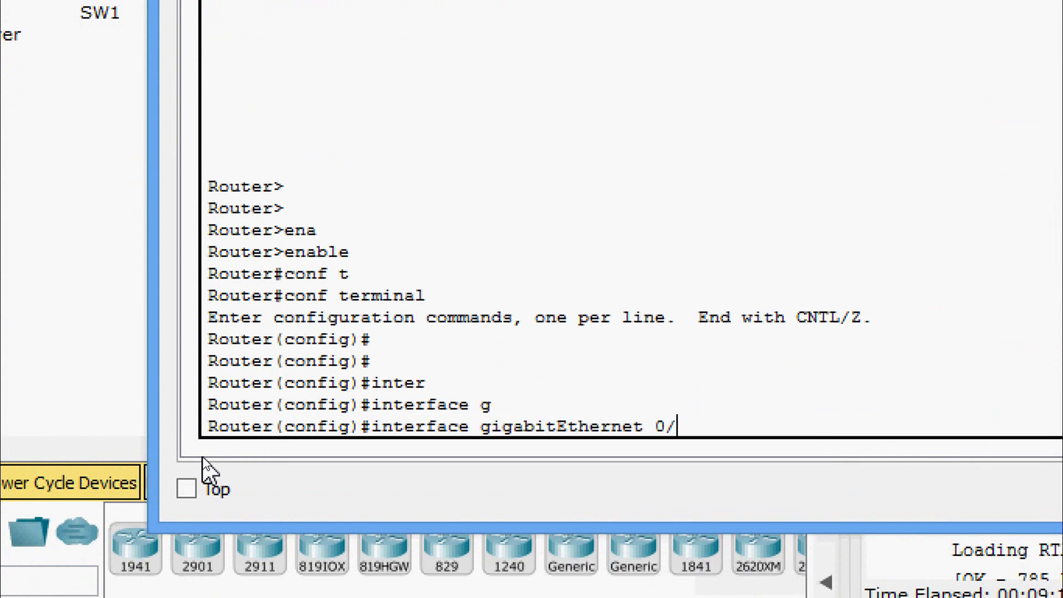
{"action": "key", "text": "Return"}
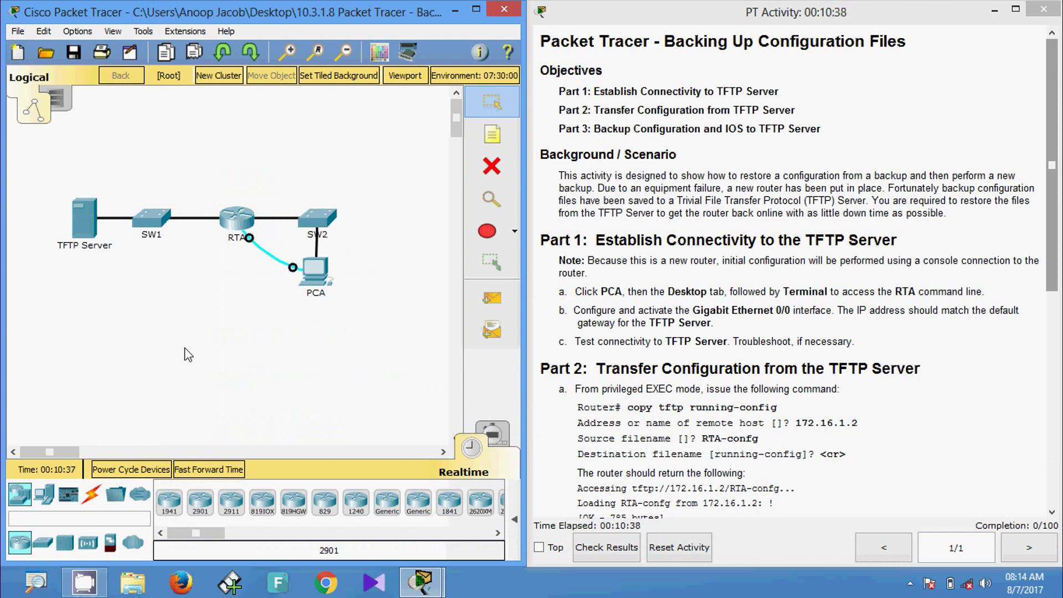
- Run ipconfig in the TFTP Server's command prompt, copy its default gateway address and close the server window
{"action": "left_click", "coordinate": [87, 227]}
{"action": "left_click", "coordinate": [378, 145]}
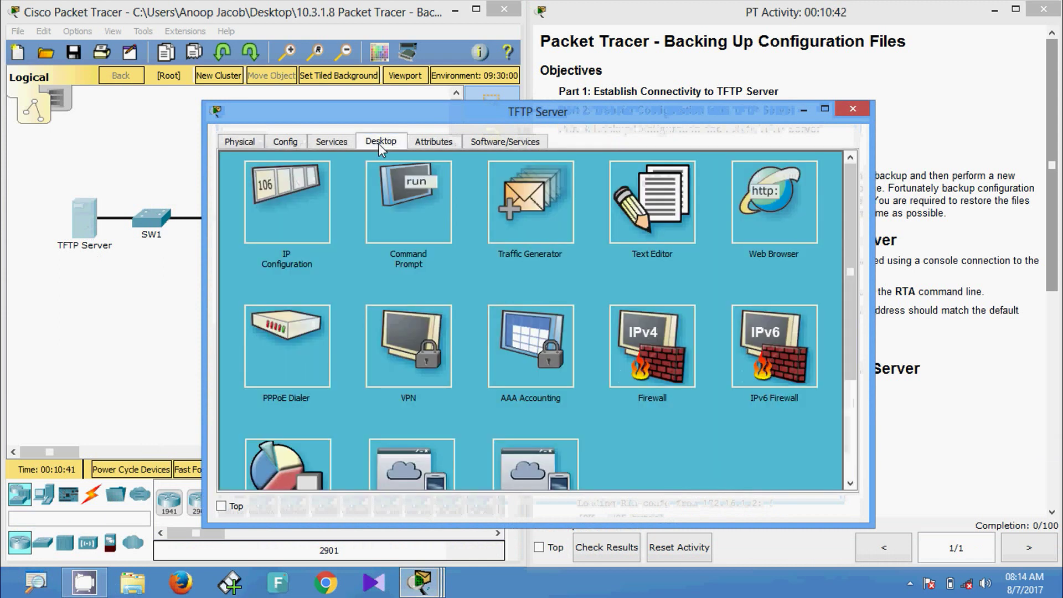
{"action": "left_click", "coordinate": [416, 207]}
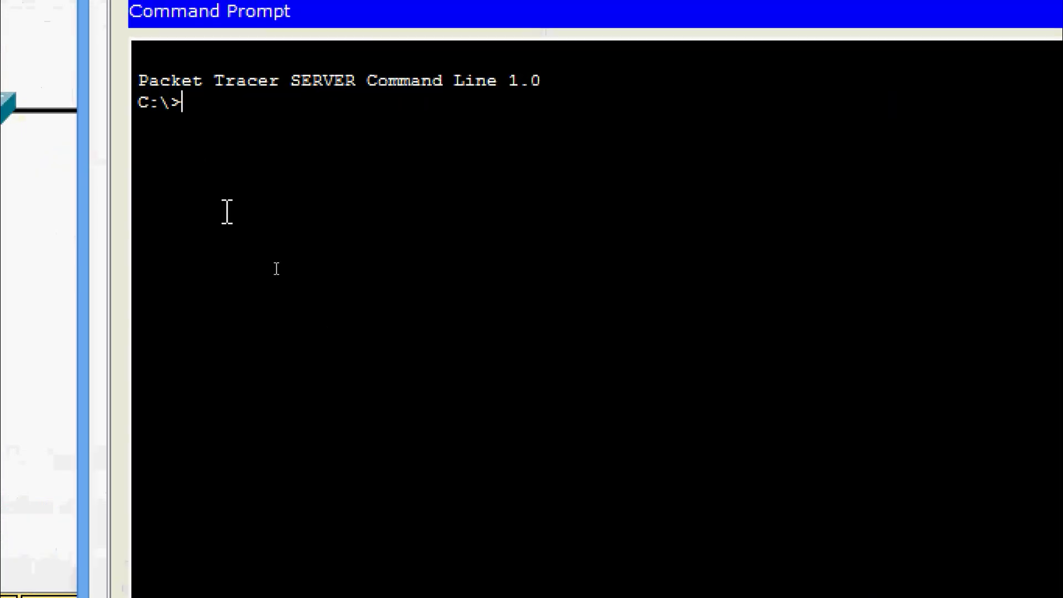
{"action": "type", "text": "ipconfig"}
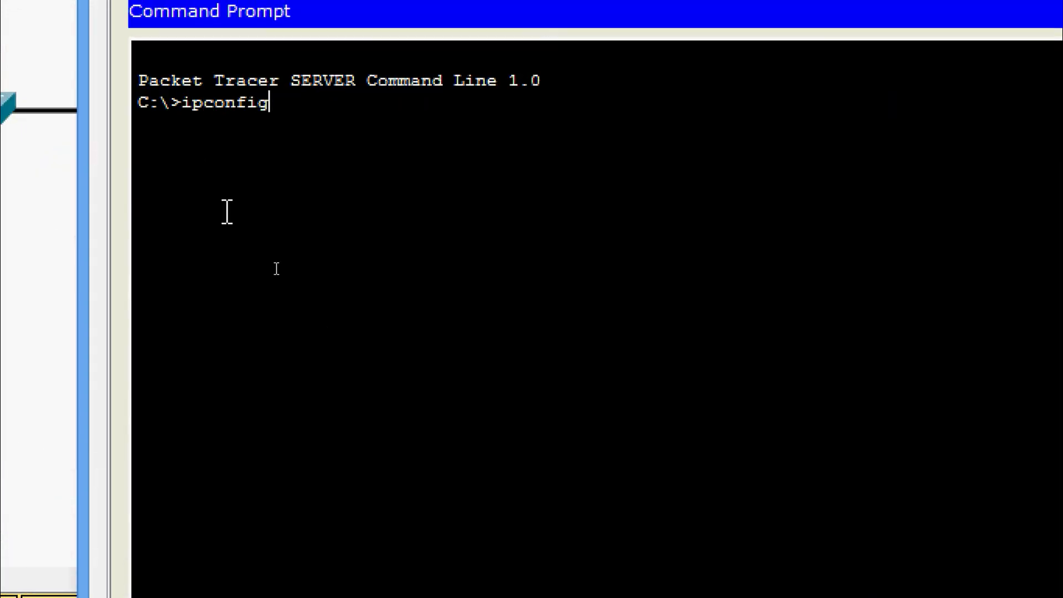
{"action": "key", "text": "Return"}
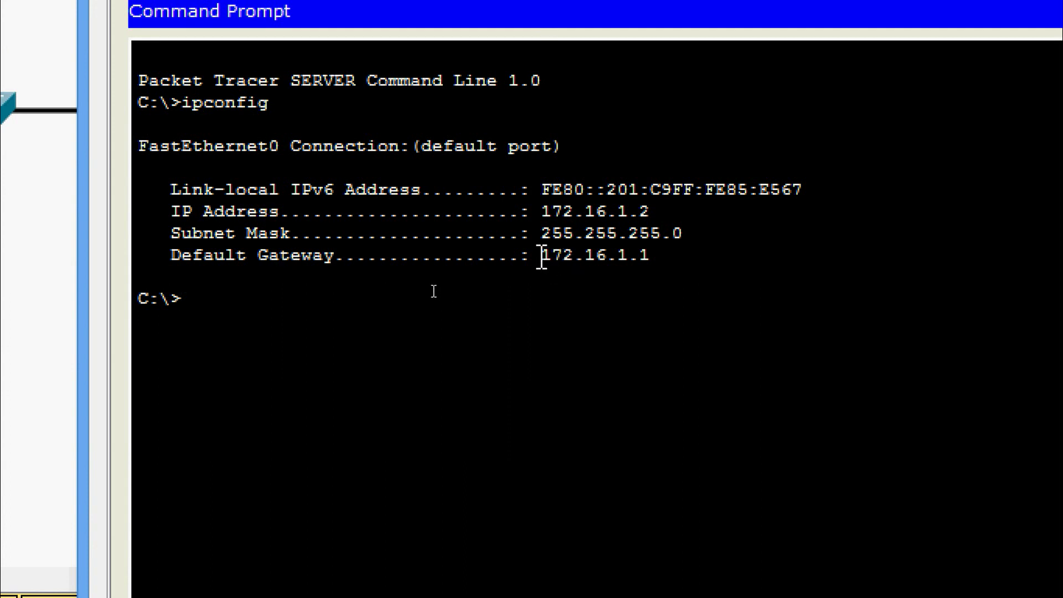
{"action": "left_click_drag", "start_coordinate": [547, 254], "coordinate": [686, 254]}
{"action": "right_click", "coordinate": [623, 253]}
{"action": "left_click", "coordinate": [682, 270]}
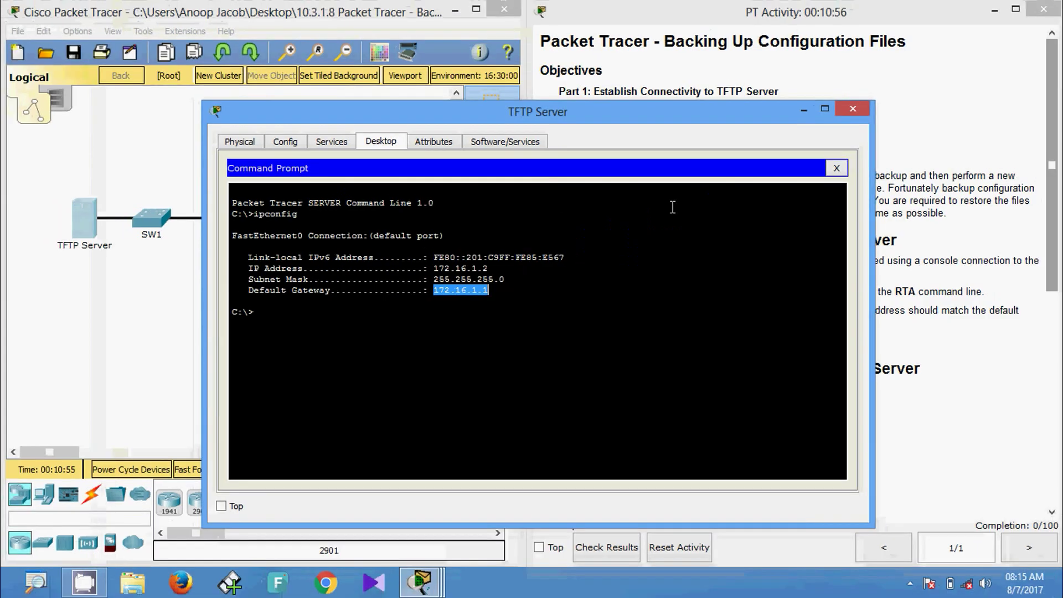
{"action": "left_click", "coordinate": [850, 111]}
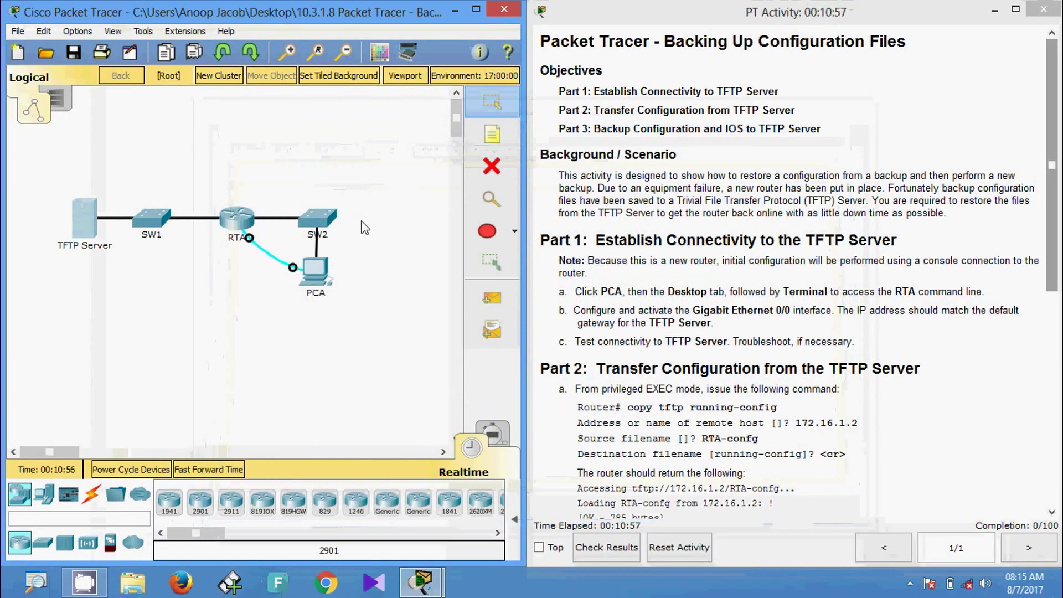
- Reopen PCA's terminal session and begin the ip address command for the interface with the copied gateway 172.16.1.1
{"action": "left_click", "coordinate": [315, 271]}
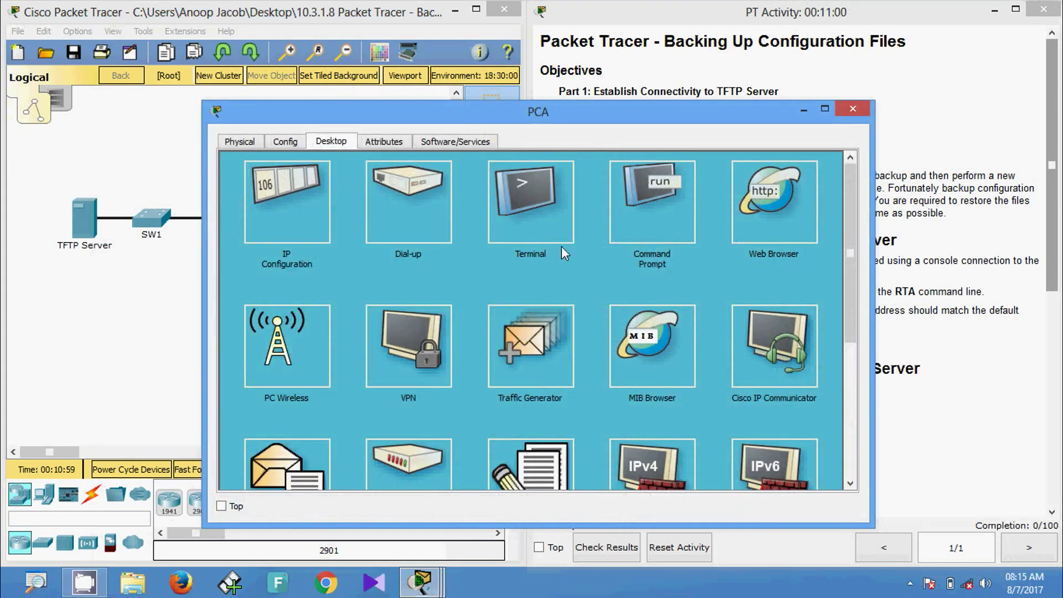
{"action": "left_click", "coordinate": [530, 210]}
{"action": "left_click", "coordinate": [808, 311]}
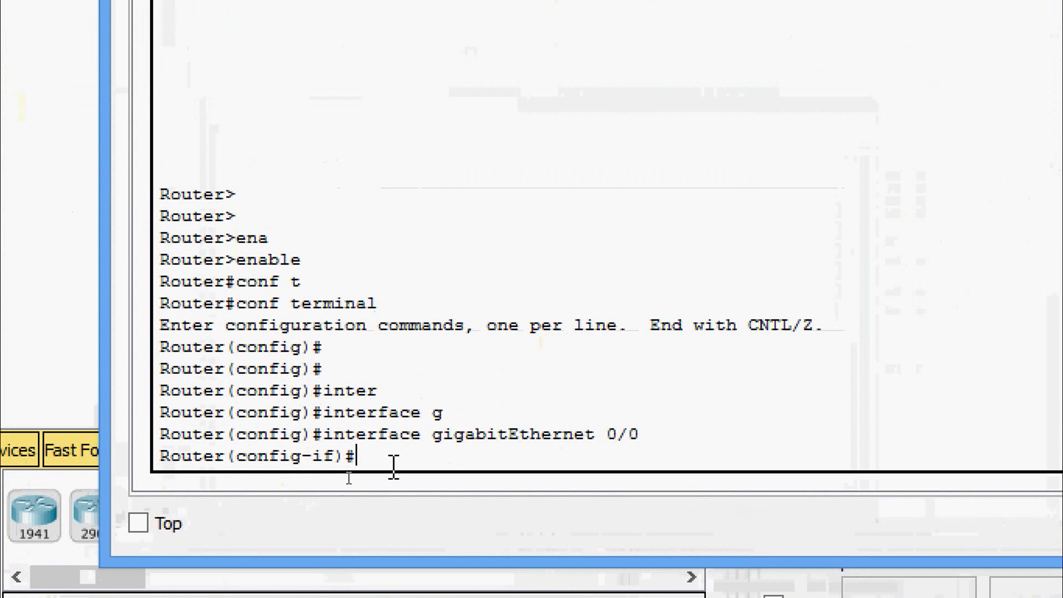
{"action": "type", "text": "ip ad"}
{"action": "key", "text": "Tab"}
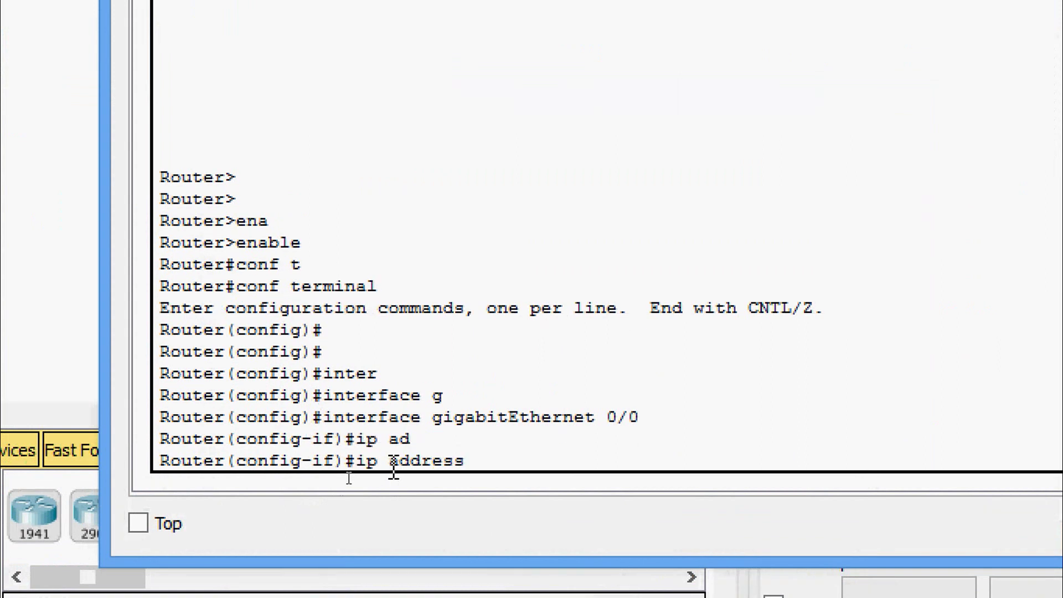
{"action": "right_click", "coordinate": [497, 462]}
{"action": "left_click", "coordinate": [533, 505]}
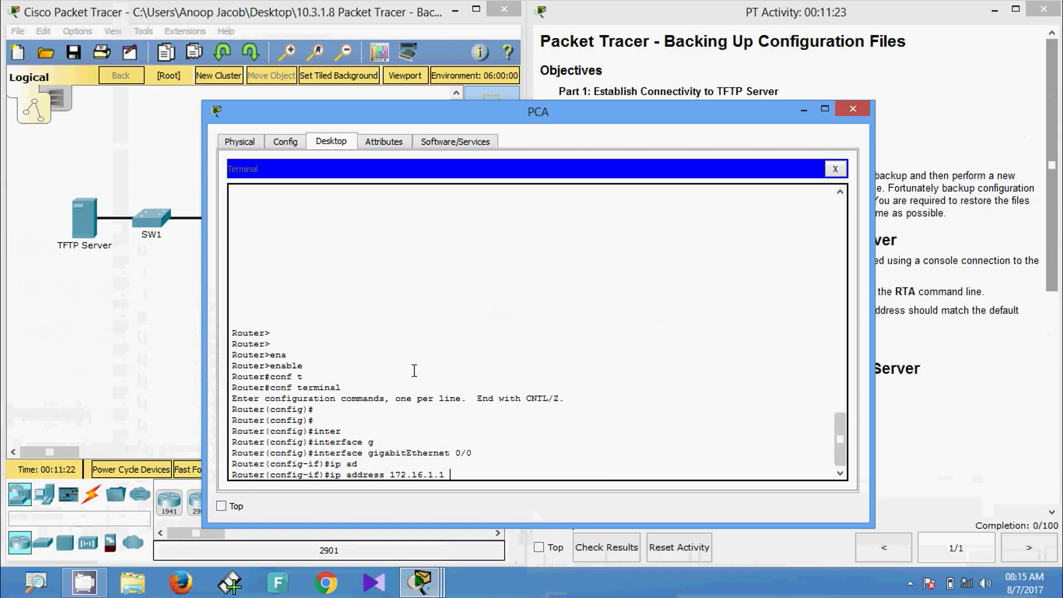
- Check the subnet mask in the TFTP Server's command prompt, closing the server window when done
{"action": "left_click", "coordinate": [96, 225]}
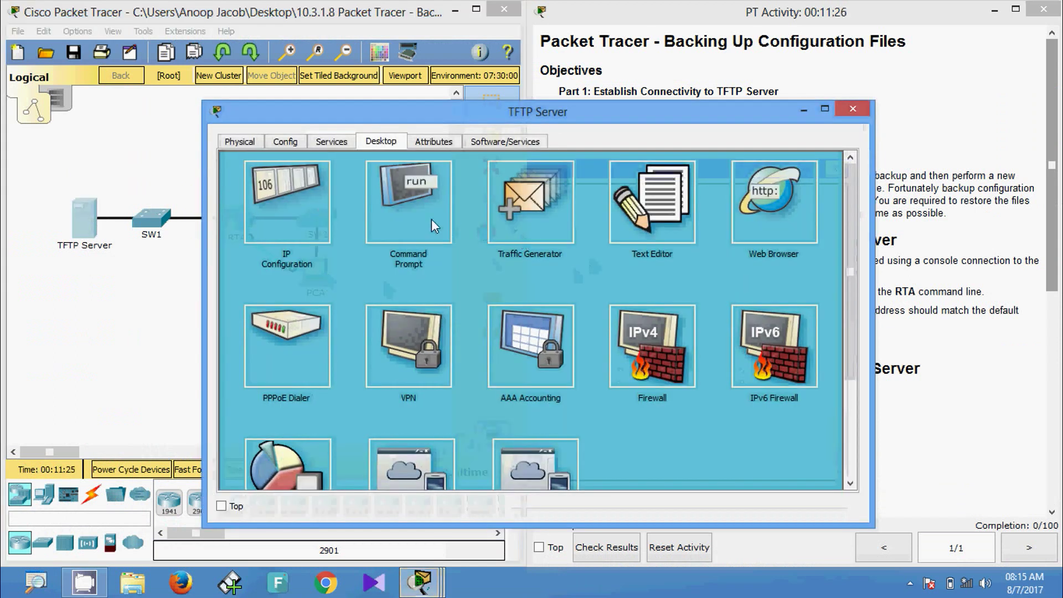
{"action": "left_click", "coordinate": [431, 218]}
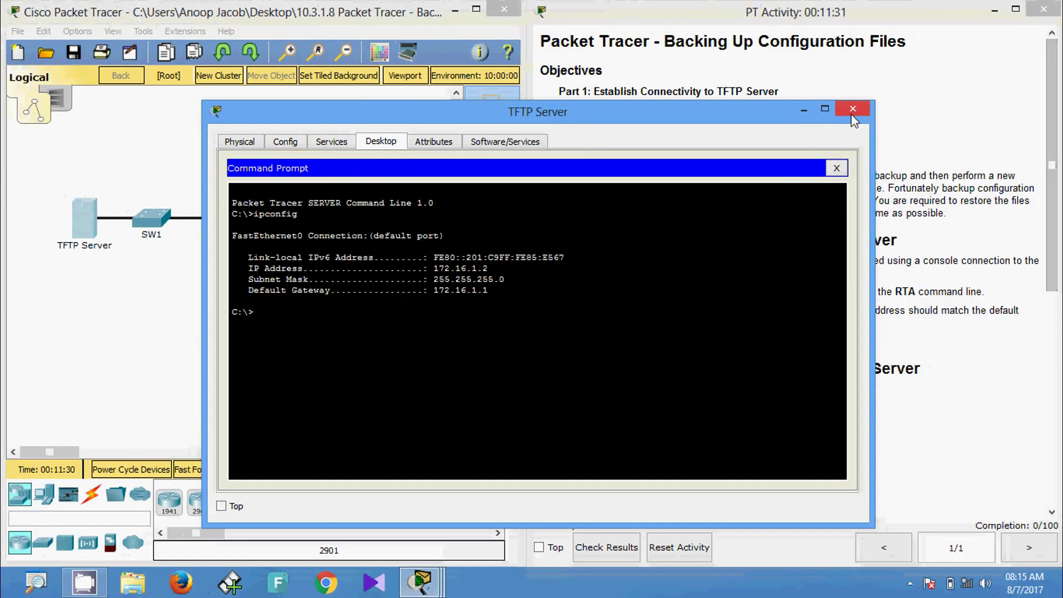
{"action": "left_click", "coordinate": [849, 113]}
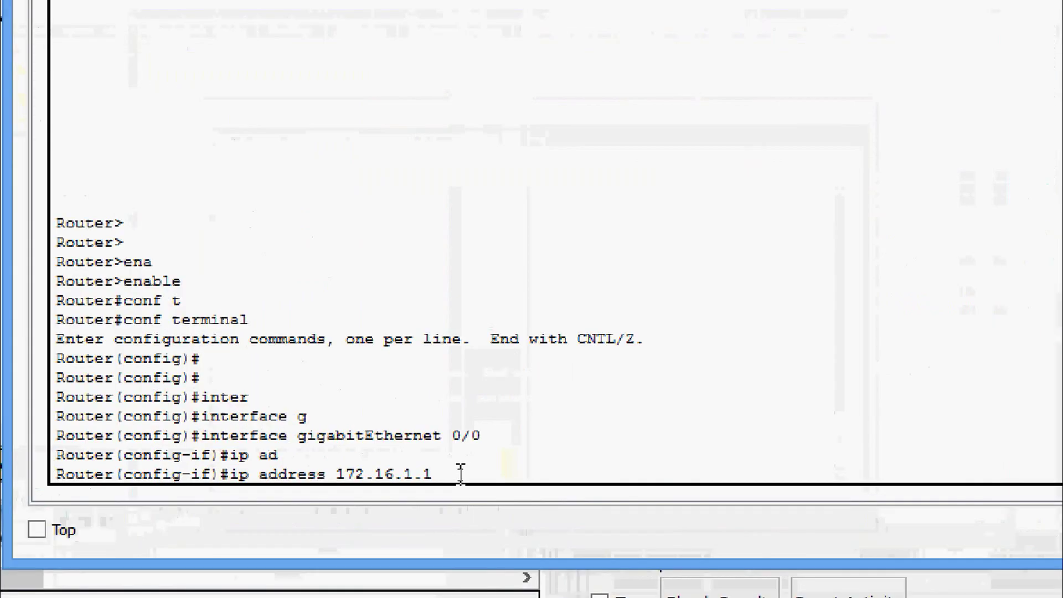
- Complete the interface address with subnet mask 255.255.255.0 and activate the interface with no shutdown
{"action": "type", "text": "255"}
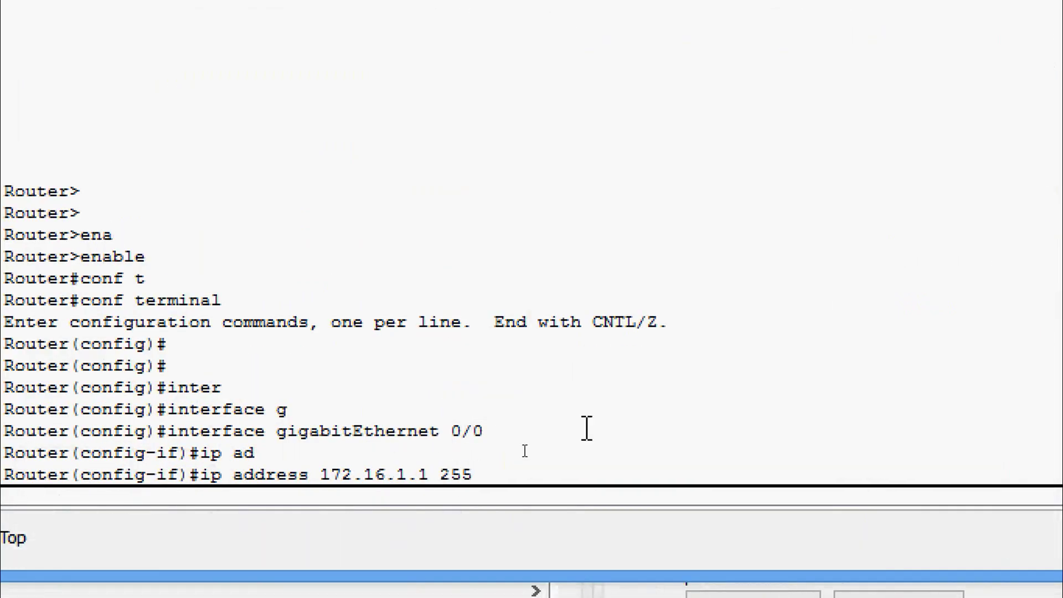
{"action": "type", "text": ".255.255"}
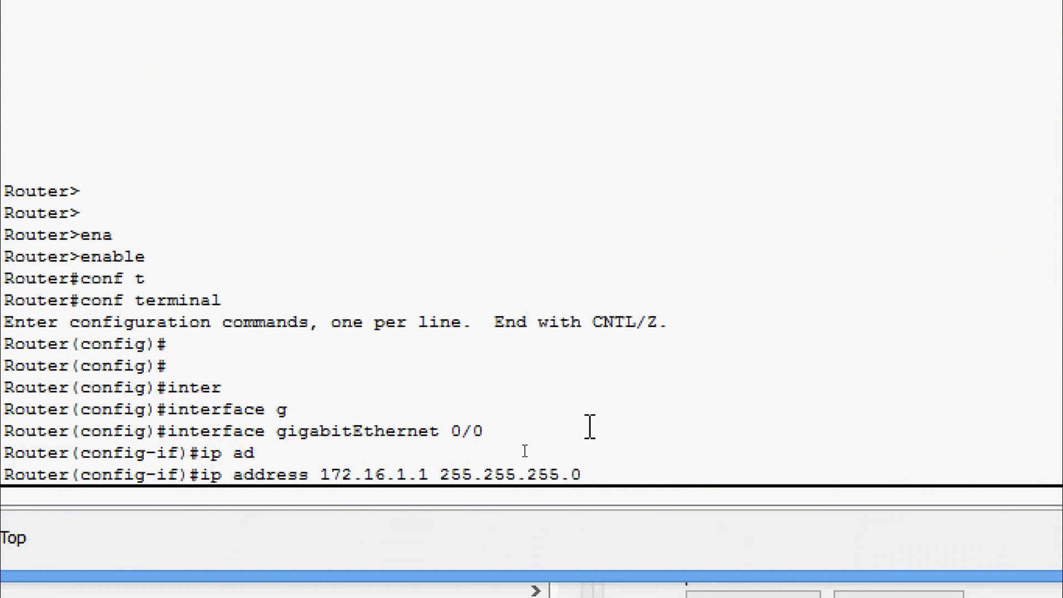
{"action": "key", "text": "Return"}
{"action": "type", "text": "no shut"}
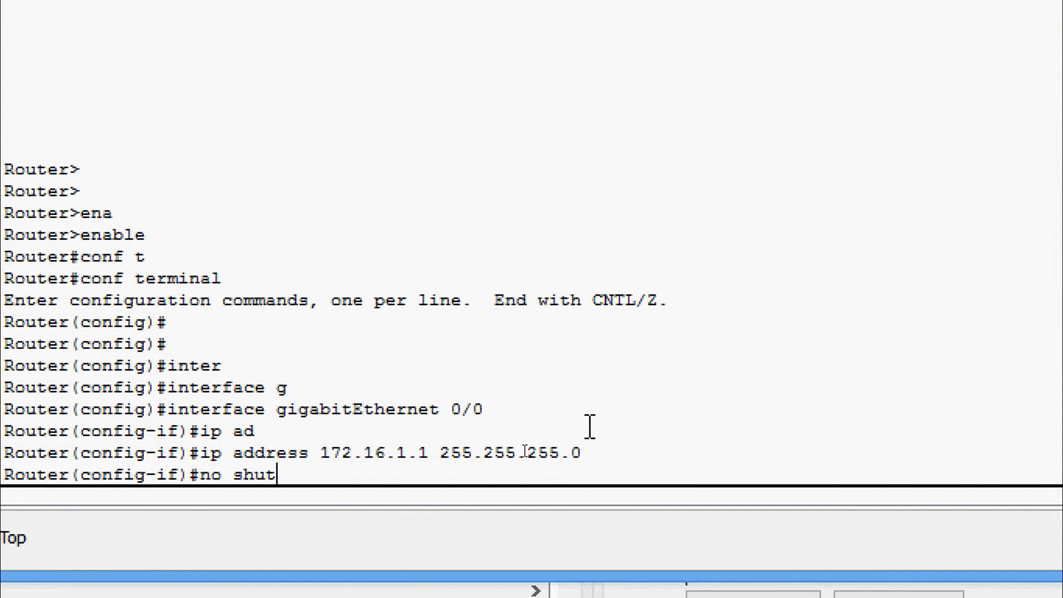
{"action": "key", "text": "Tab"}
{"action": "key", "text": "Return"}
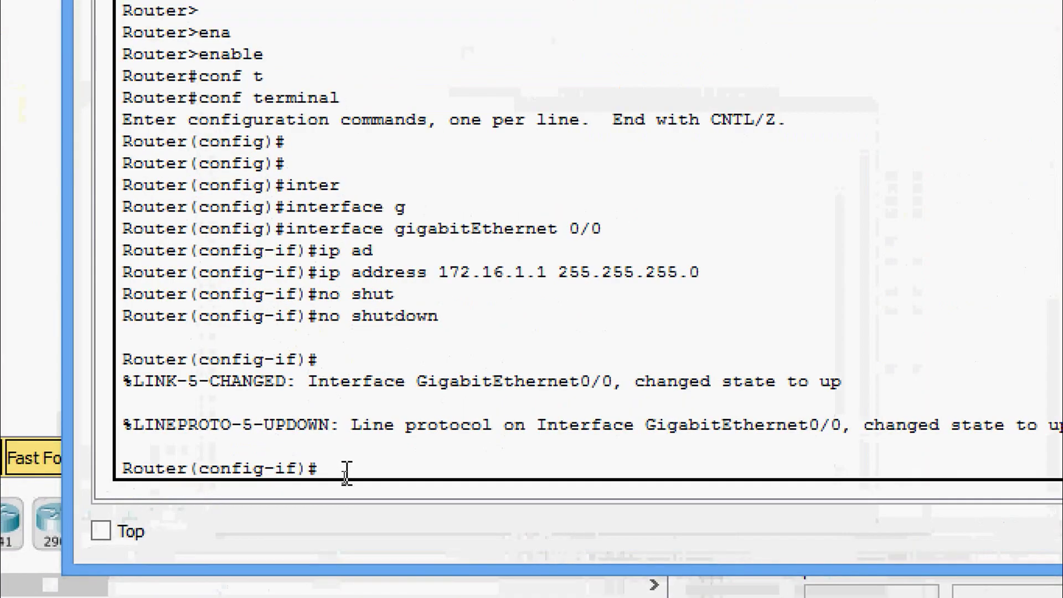
- Return to privileged EXEC mode and ping the TFTP Server at 172.16.1.2 twice to test connectivity
{"action": "key", "text": "ctrl+z"}
{"action": "type", "text": "ping"}
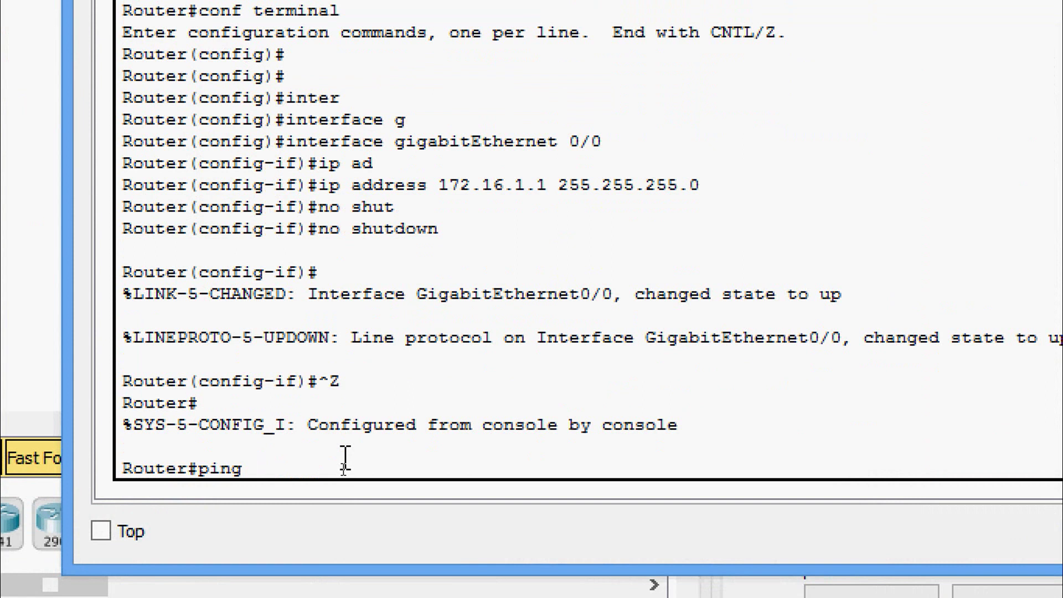
{"action": "type", "text": " 172.16.1.2"}
{"action": "key", "text": "Return"}
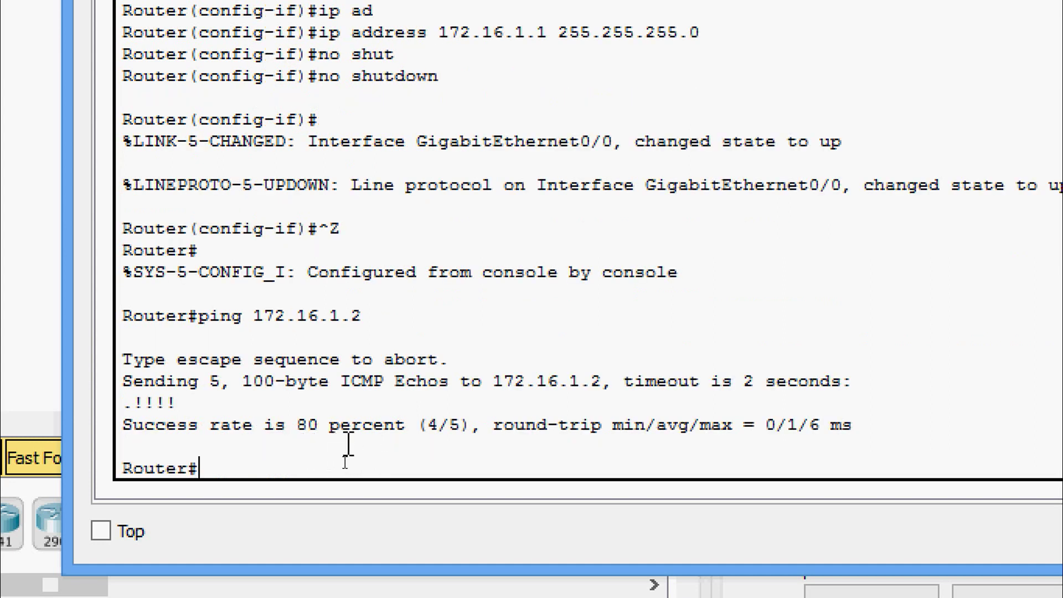
{"action": "key", "text": "Up"}
{"action": "key", "text": "Return"}
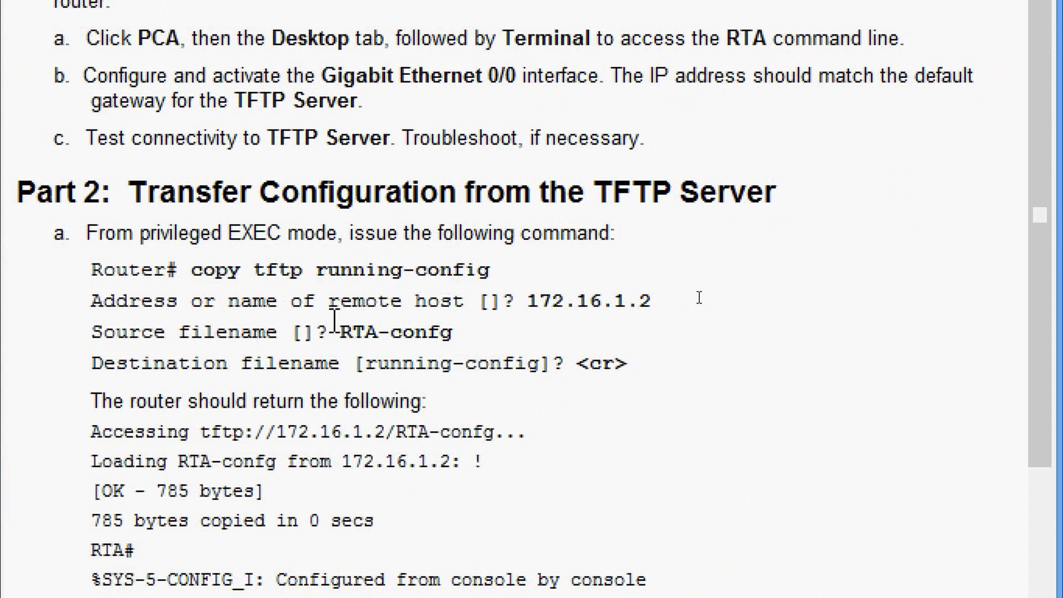
- Read the Part 2 instructions on copying the configuration from the TFTP server, including the remote host address and the expected router output
{"action": "left_click_drag", "start_coordinate": [527, 302], "coordinate": [655, 309]}
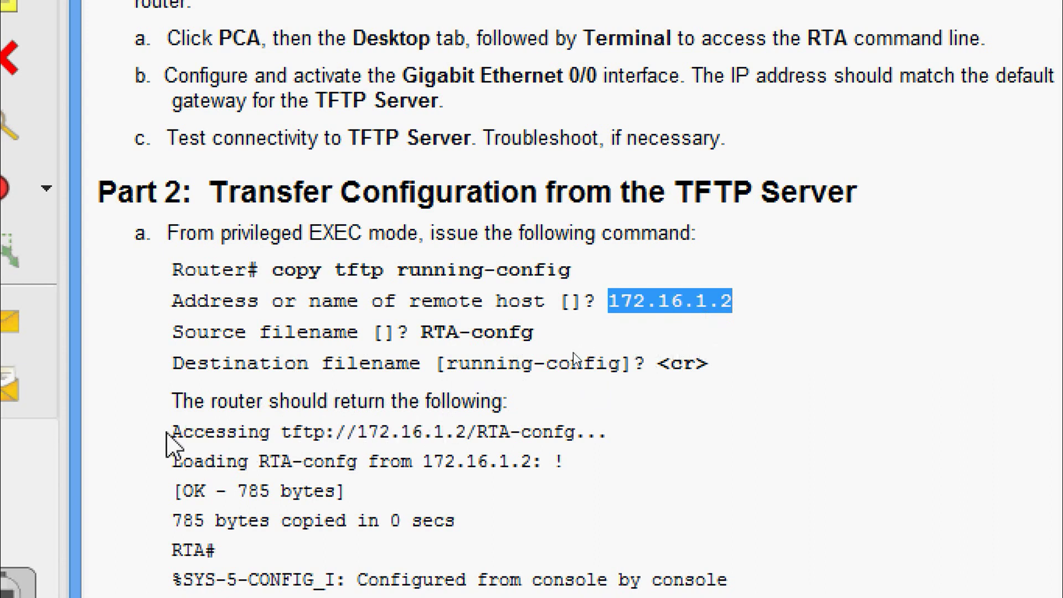
{"action": "left_click_drag", "start_coordinate": [183, 431], "coordinate": [446, 520]}
{"action": "scroll", "coordinate": [449, 520], "scroll_direction": "down", "scroll_amount": 3}
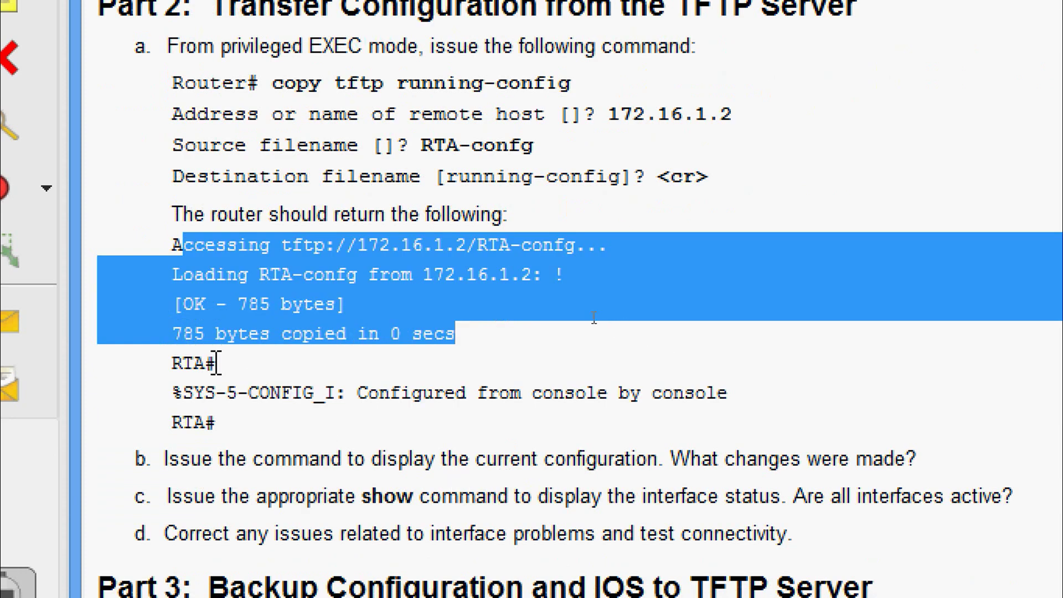
{"action": "left_click_drag", "start_coordinate": [172, 362], "coordinate": [219, 363]}
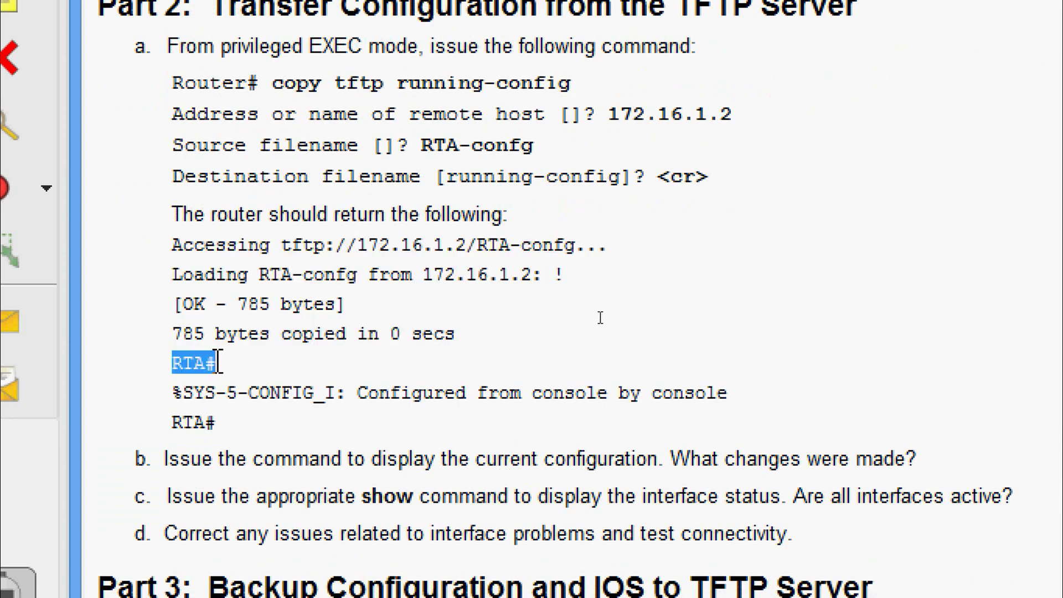
{"action": "left_click_drag", "start_coordinate": [357, 392], "coordinate": [616, 416]}
{"action": "left_click", "coordinate": [588, 423]}
{"action": "scroll", "coordinate": [540, 393], "scroll_direction": "up", "scroll_amount": 2}
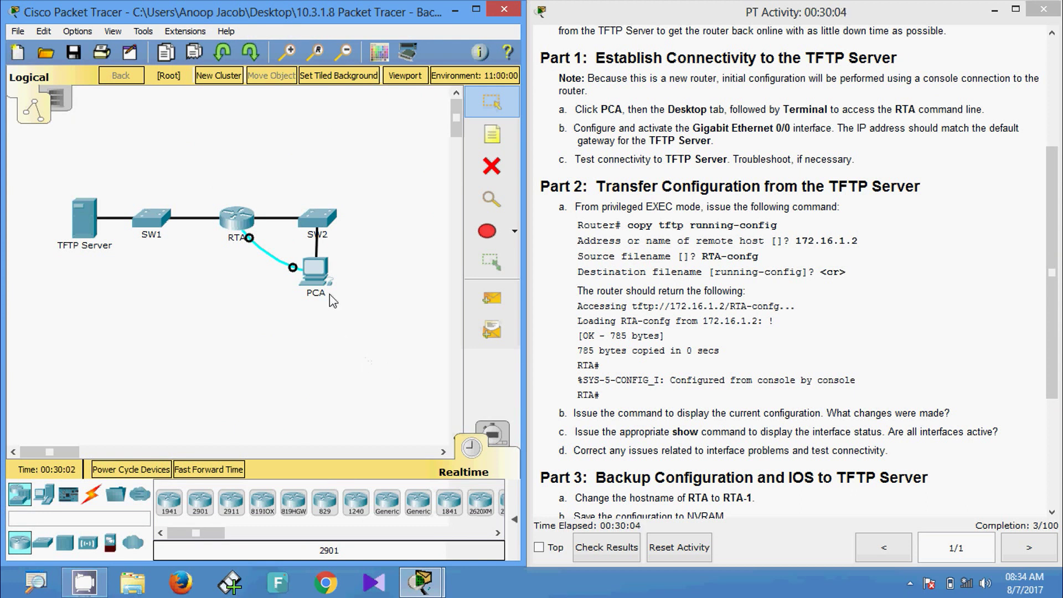
- Open PCA's terminal with the default port settings and enter privileged EXEC mode on the router
{"action": "left_click", "coordinate": [317, 269]}
{"action": "left_click", "coordinate": [511, 236]}
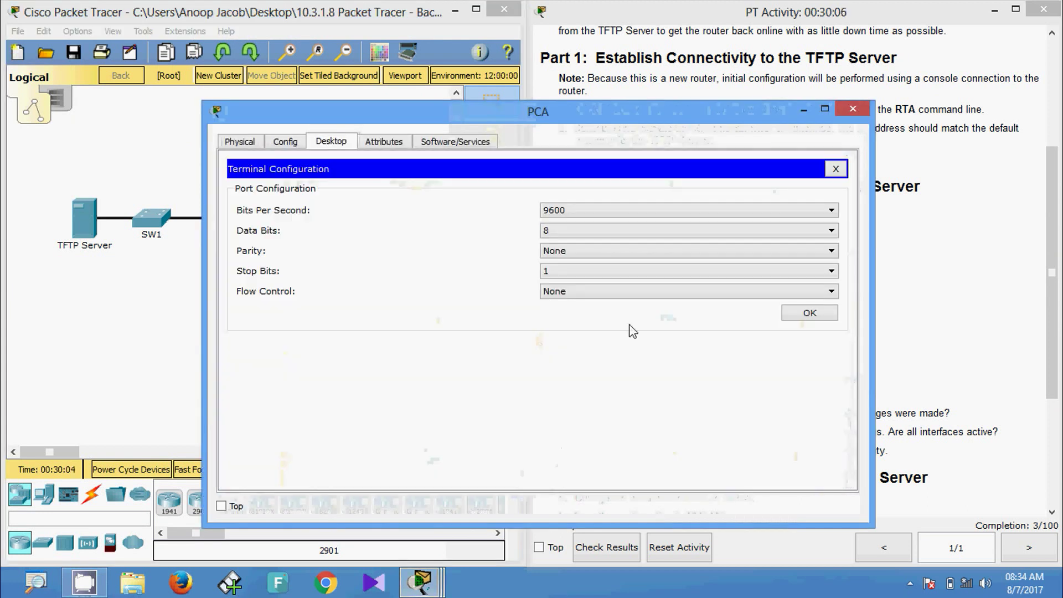
{"action": "left_click", "coordinate": [809, 313]}
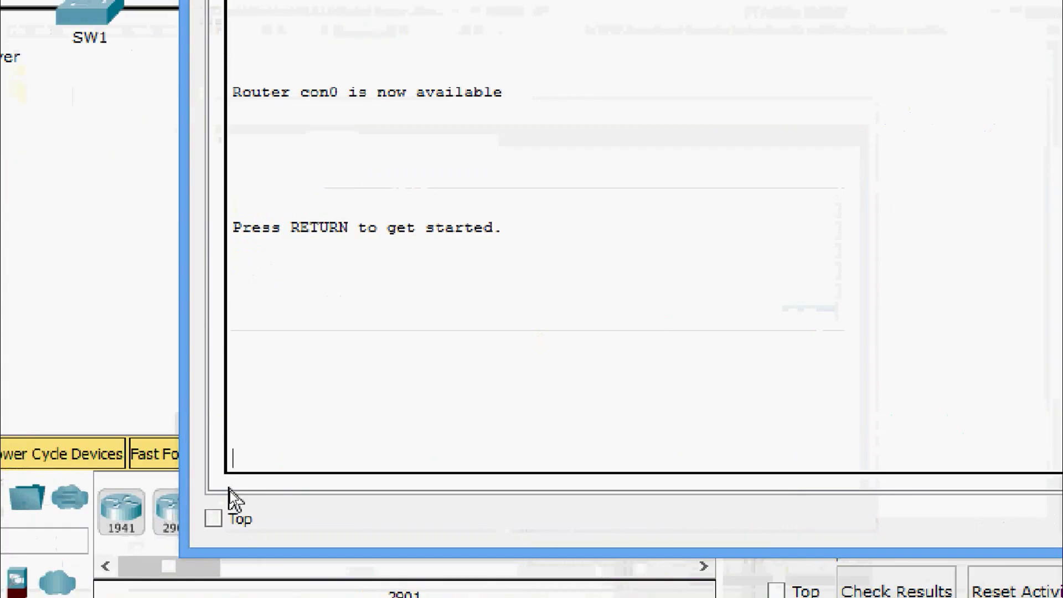
{"action": "key", "text": "Return"}
{"action": "key", "text": "Return"}
{"action": "type", "text": "ena"}
{"action": "key", "text": "Return"}
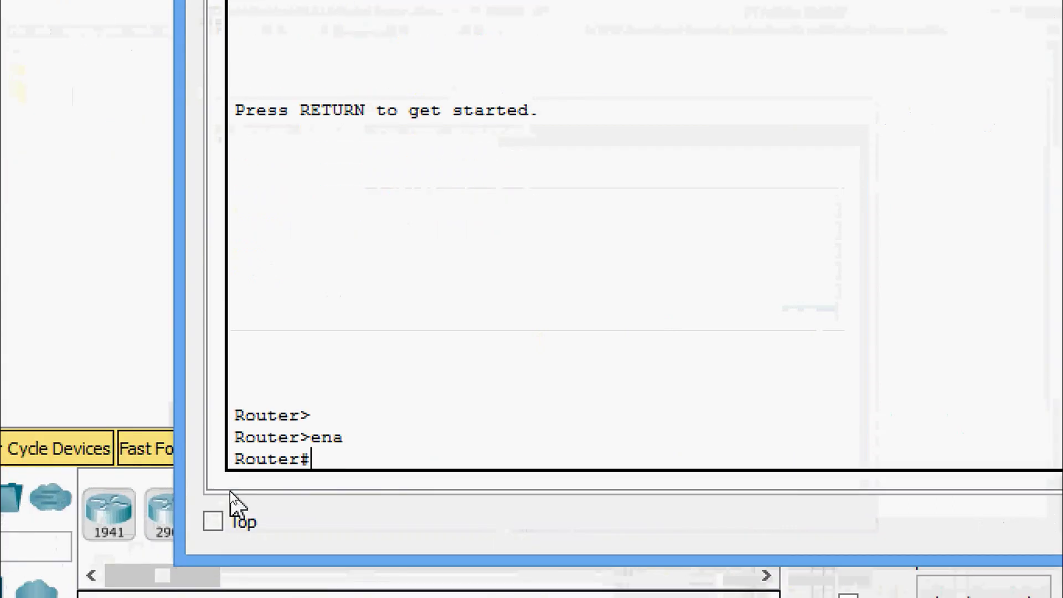
- Issue copy tftp: running-config, consulting the command help for the available copy sources and destinations
{"action": "type", "text": "cop"}
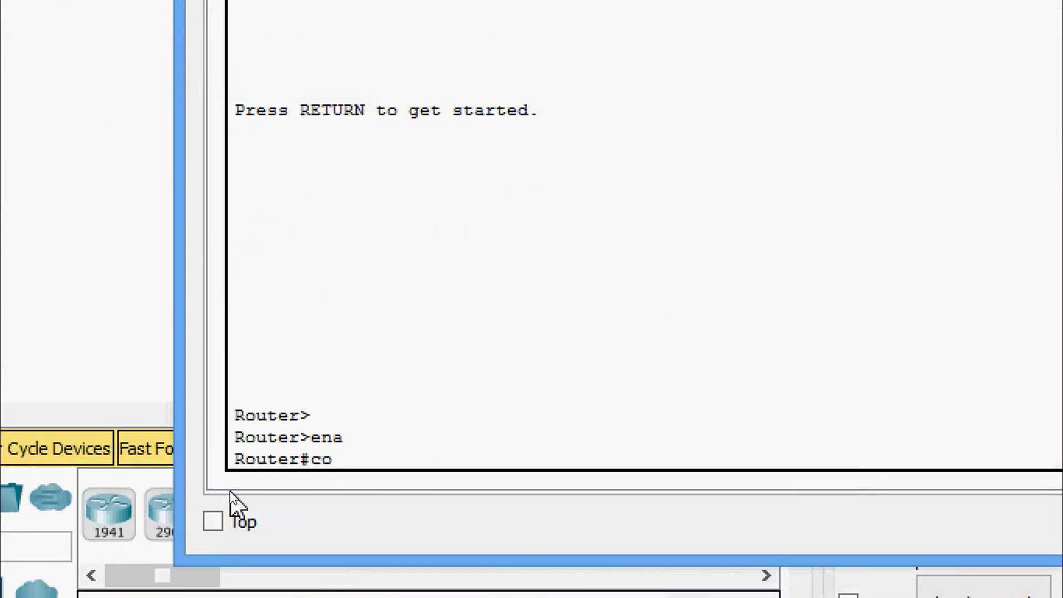
{"action": "key", "text": "Tab"}
{"action": "type", "text": "?tf"}
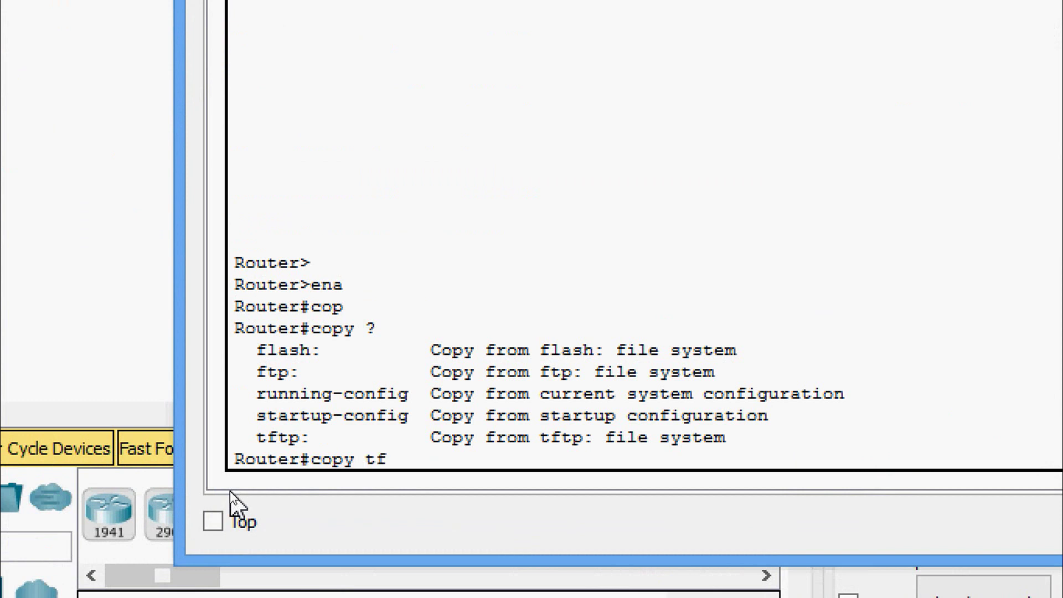
{"action": "key", "text": "Tab"}
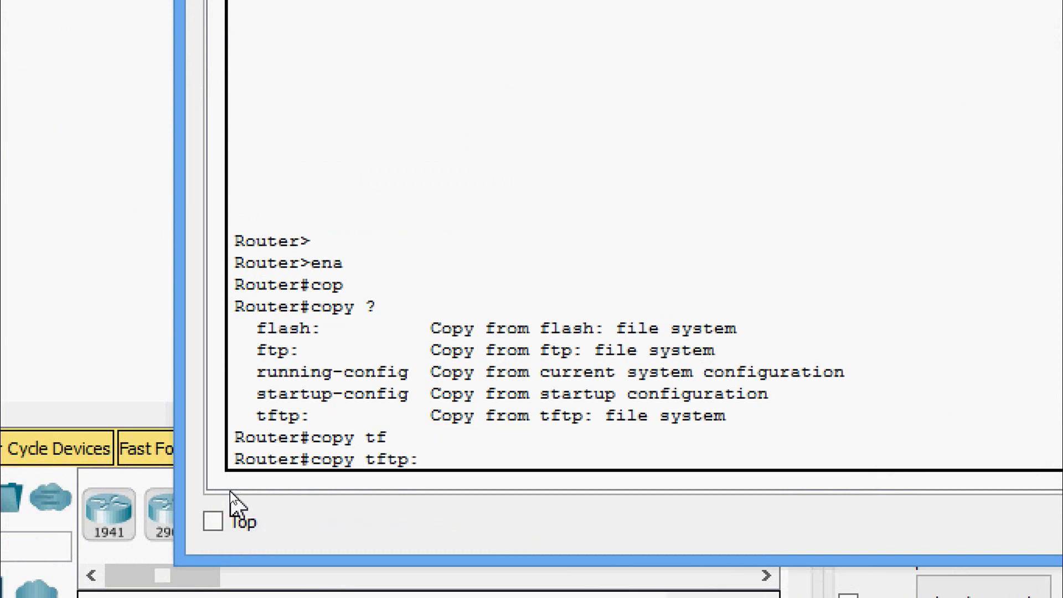
{"action": "type", "text": "?"}
{"action": "type", "text": "r"}
{"action": "key", "text": "Tab"}
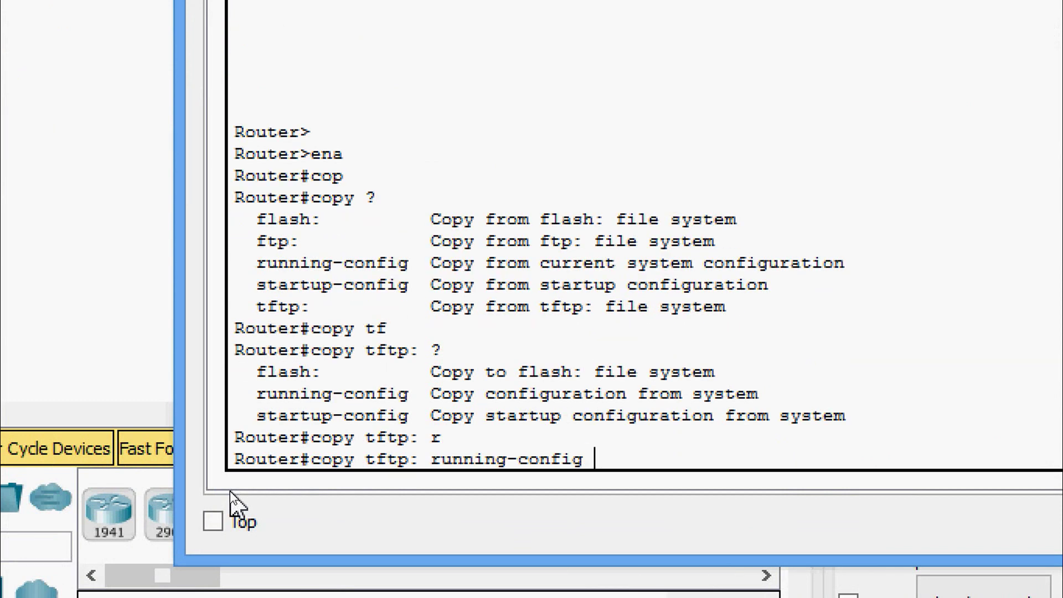
{"action": "key", "text": "Return"}
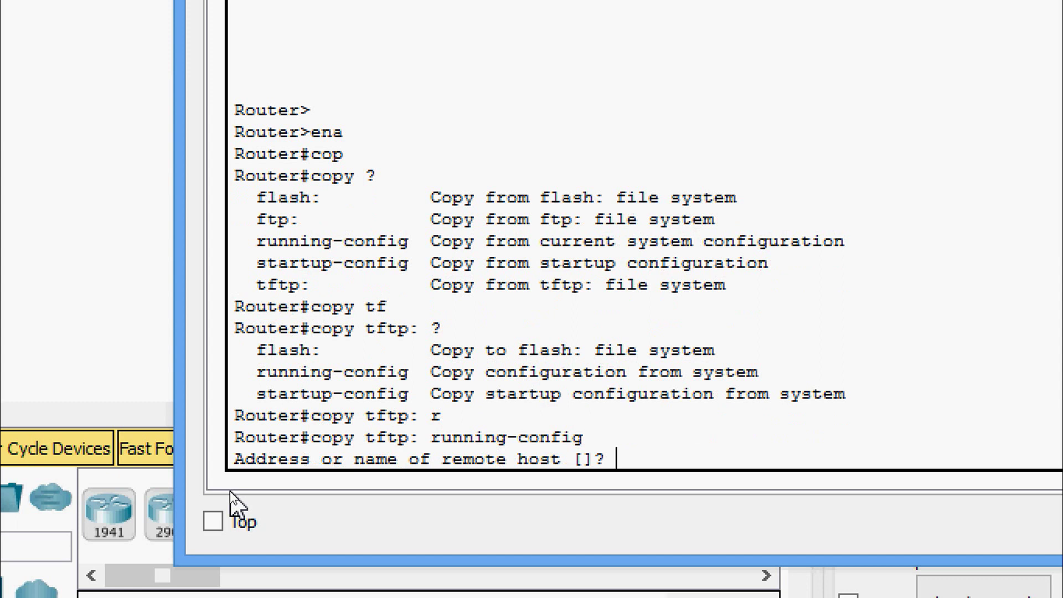
- Specify remote host 172.16.1.2 and source file RTA-confg, accept the default destination filename, and check the transfer output
{"action": "type", "text": "172.16.1.2"}
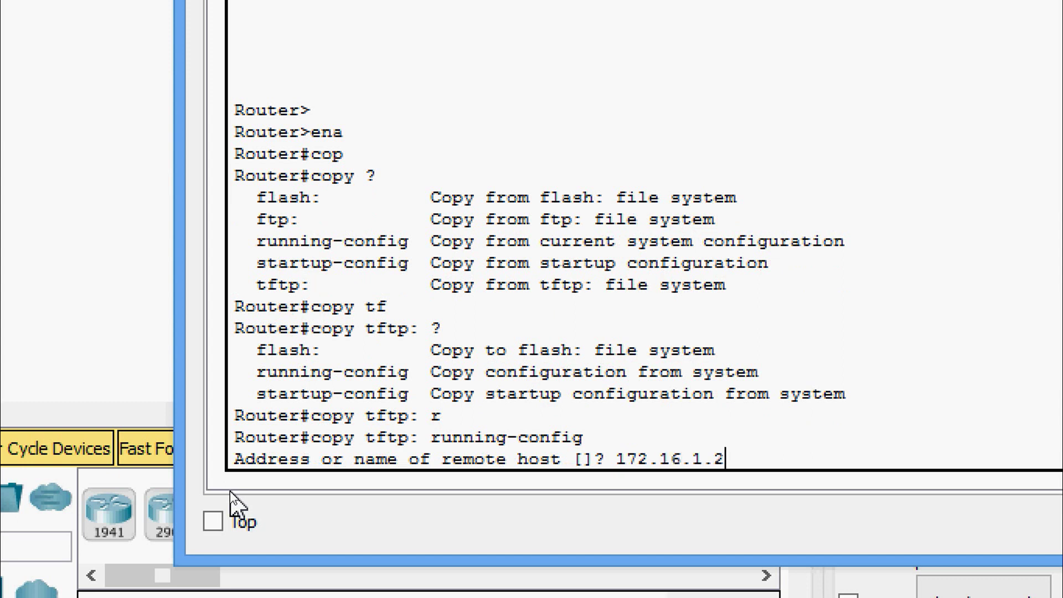
{"action": "key", "text": "Return"}
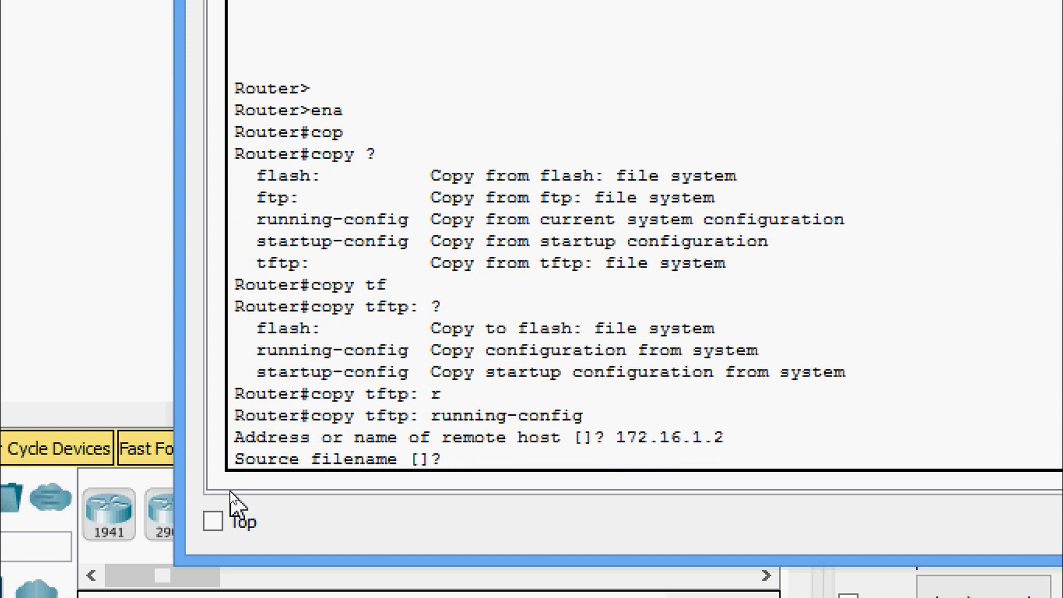
{"action": "type", "text": "RTA-con"}
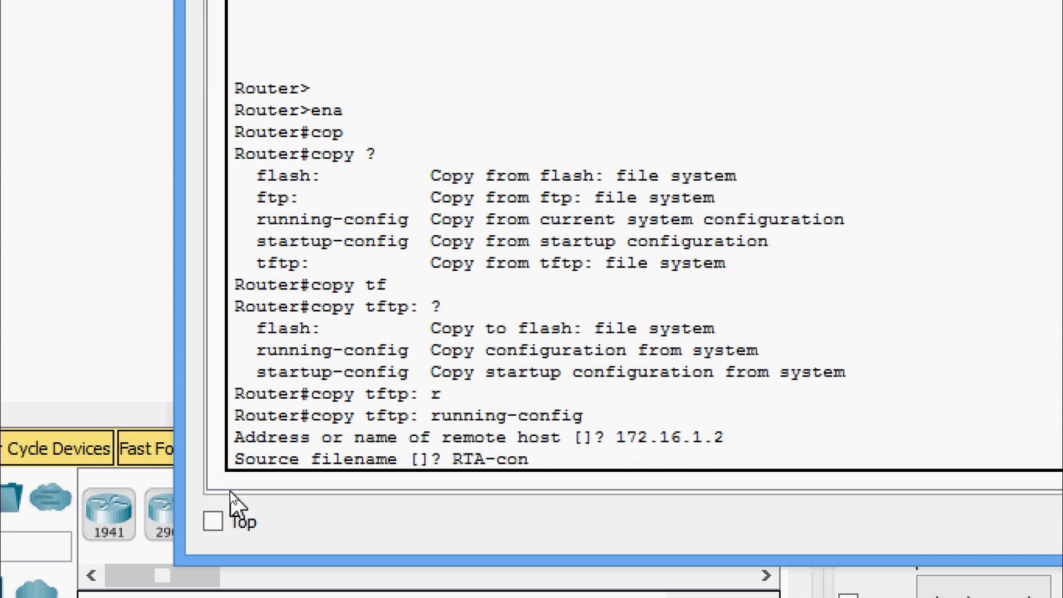
{"action": "type", "text": "fg"}
{"action": "key", "text": "Return"}
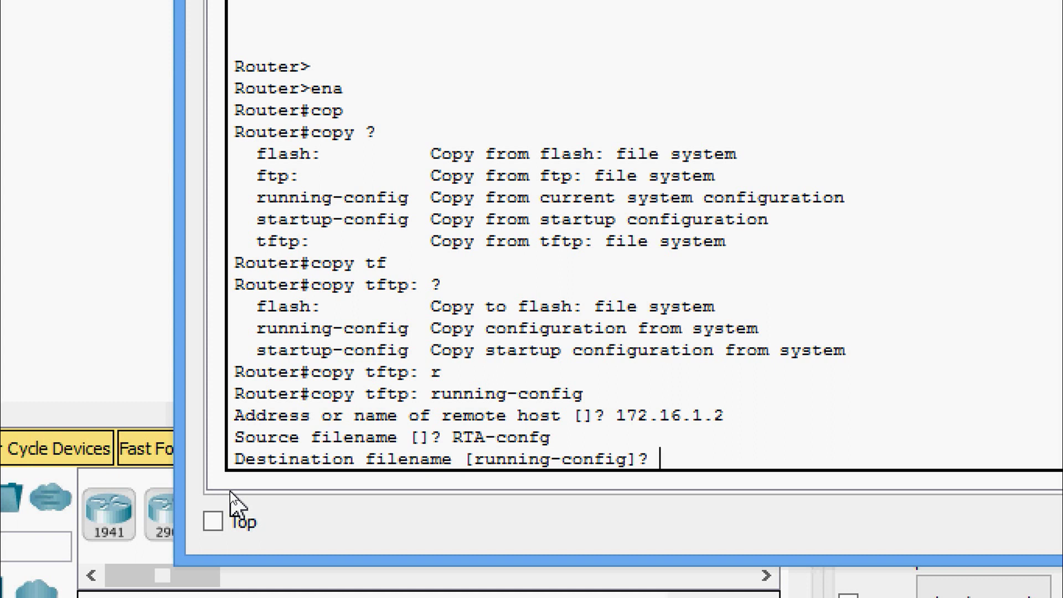
{"action": "key", "text": "Return"}
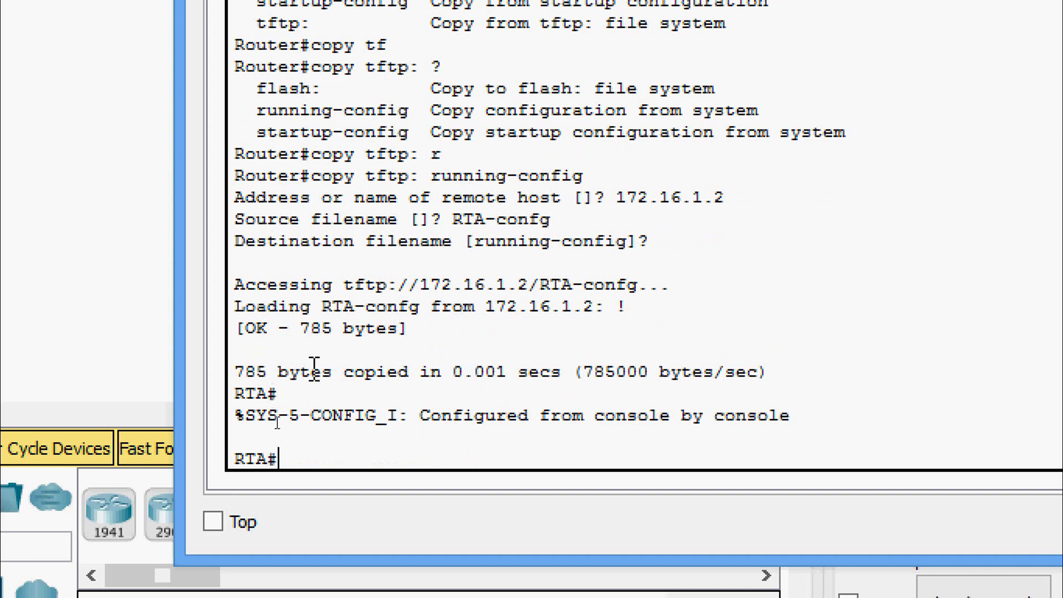
{"action": "left_click_drag", "start_coordinate": [233, 277], "coordinate": [433, 421]}
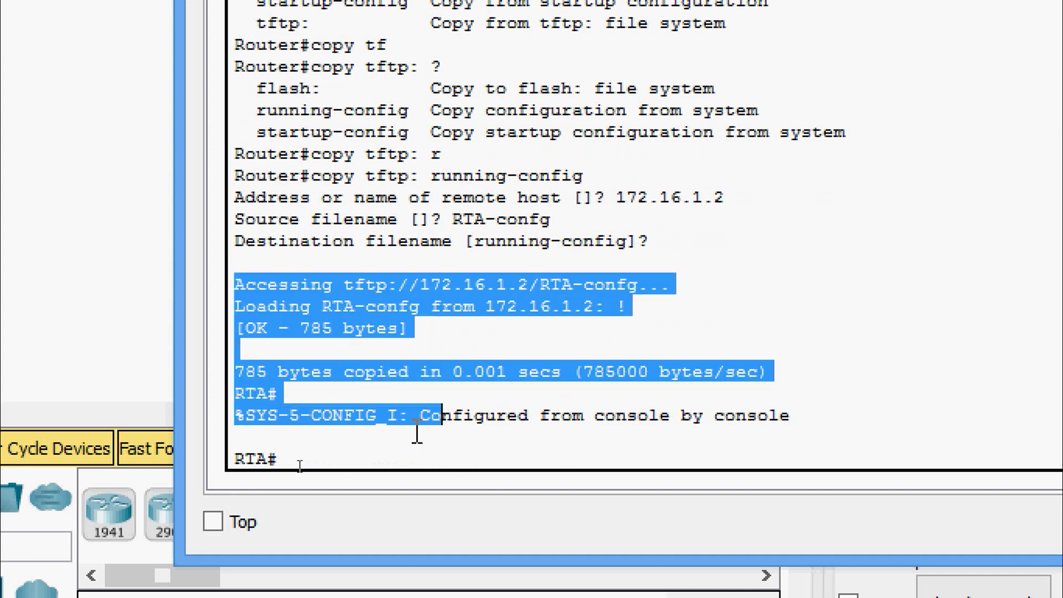
{"action": "left_click", "coordinate": [346, 457]}
{"action": "left_click_drag", "start_coordinate": [266, 459], "coordinate": [235, 460]}
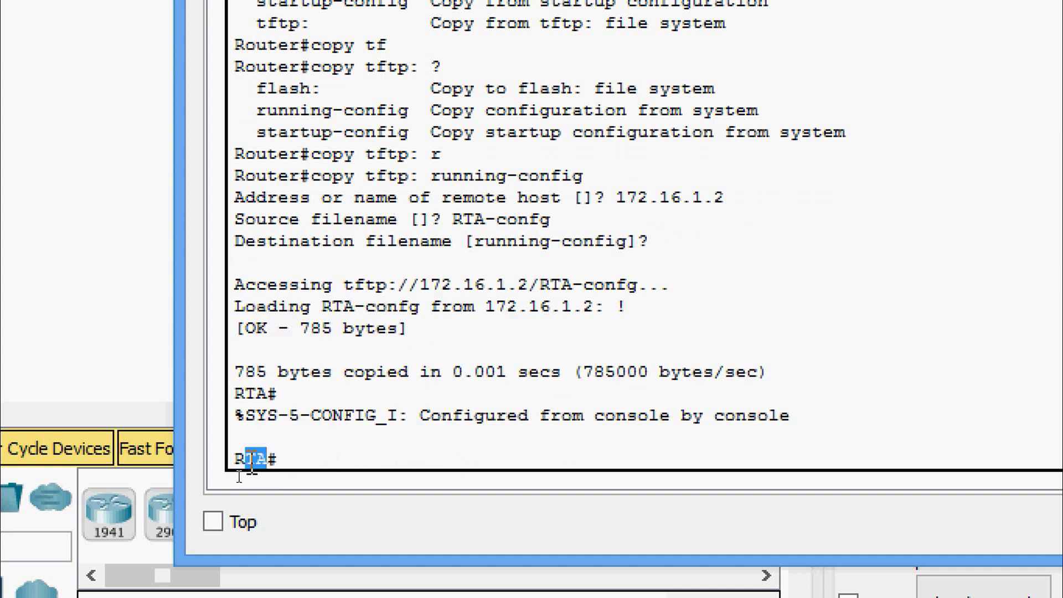
{"action": "left_click", "coordinate": [307, 441]}
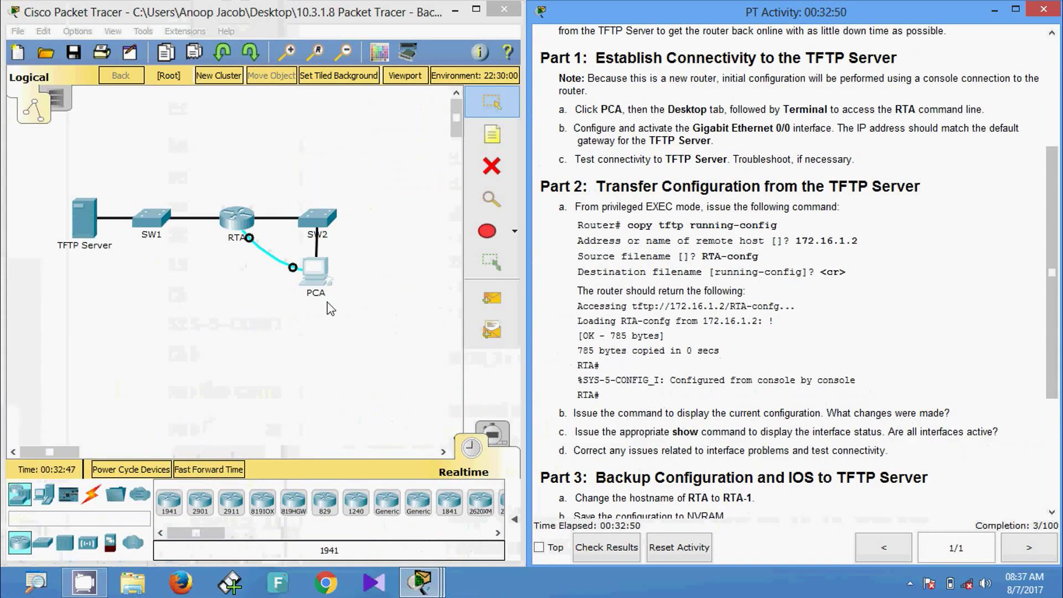
- Reopen PCA's terminal, display RTA's running configuration, and check the hostname and enable secret lines
{"action": "left_click", "coordinate": [314, 272]}
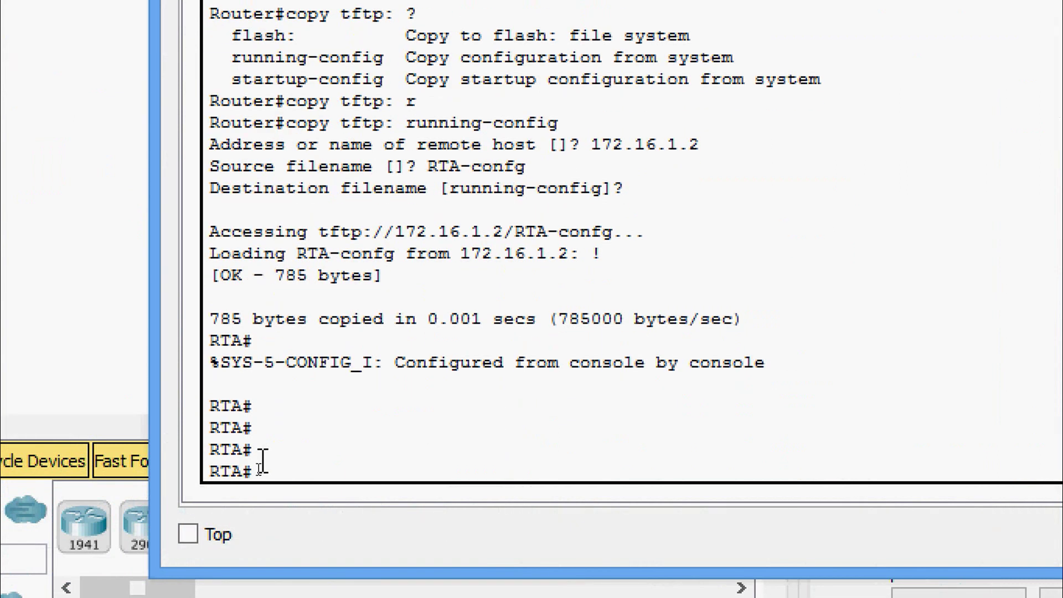
{"action": "type", "text": "sh"}
{"action": "key", "text": "Tab"}
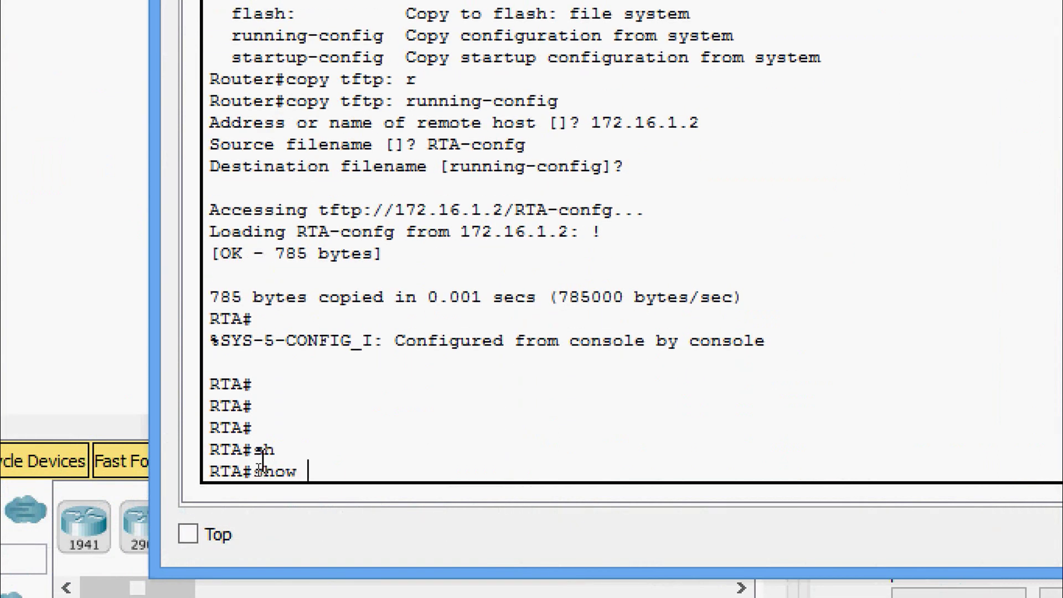
{"action": "type", "text": "ru"}
{"action": "key", "text": "Return"}
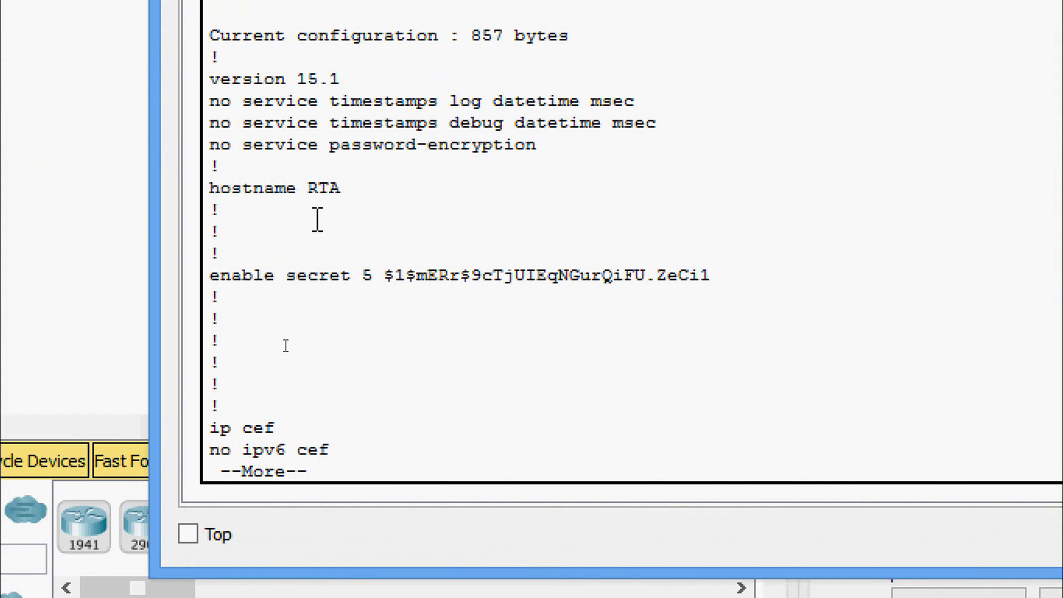
{"action": "left_click_drag", "start_coordinate": [330, 189], "coordinate": [263, 189]}
{"action": "left_click_drag", "start_coordinate": [253, 275], "coordinate": [569, 272]}
{"action": "left_click", "coordinate": [538, 317]}
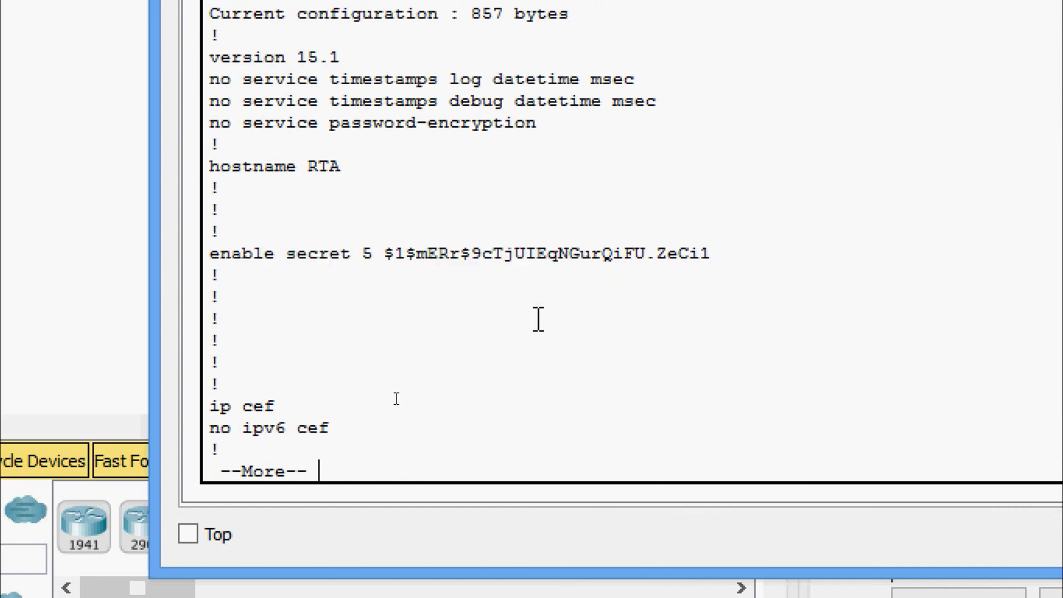
- Page through the running configuration to the GigabitEthernet 0/0 and 0/1 sections and check their IP addresses
{"action": "key", "text": "Return"}
{"action": "key", "text": "Return"}
{"action": "key", "text": "Return"}
{"action": "key", "text": "Return"}
{"action": "key", "text": "Return"}
{"action": "key", "text": "Return"}
{"action": "key", "text": "Return"}
{"action": "key", "text": "Return"}
{"action": "key", "text": "Return"}
{"action": "key", "text": "Return"}
{"action": "key", "text": "Return"}
{"action": "key", "text": "Return"}
{"action": "key", "text": "Return"}
{"action": "key", "text": "Return"}
{"action": "key", "text": "Return"}
{"action": "key", "text": "Return"}
{"action": "key", "text": "Return"}
{"action": "key", "text": "Return"}
{"action": "key", "text": "Return"}
{"action": "key", "text": "Return"}
{"action": "key", "text": "Return"}
{"action": "key", "text": "Return"}
{"action": "key", "text": "Return"}
{"action": "key", "text": "Return"}
{"action": "key", "text": "Return"}
{"action": "key", "text": "Return"}
{"action": "key", "text": "Return"}
{"action": "key", "text": "Return"}
{"action": "key", "text": "Return"}
{"action": "key", "text": "Return"}
{"action": "key", "text": "Return"}
{"action": "key", "text": "Return"}
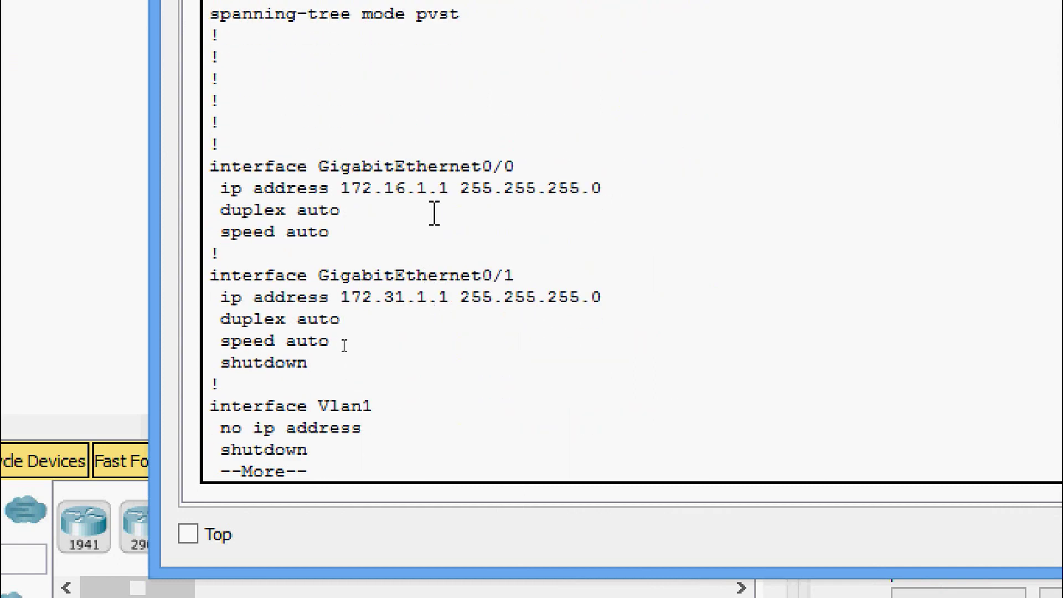
{"action": "left_click_drag", "start_coordinate": [373, 167], "coordinate": [463, 301]}
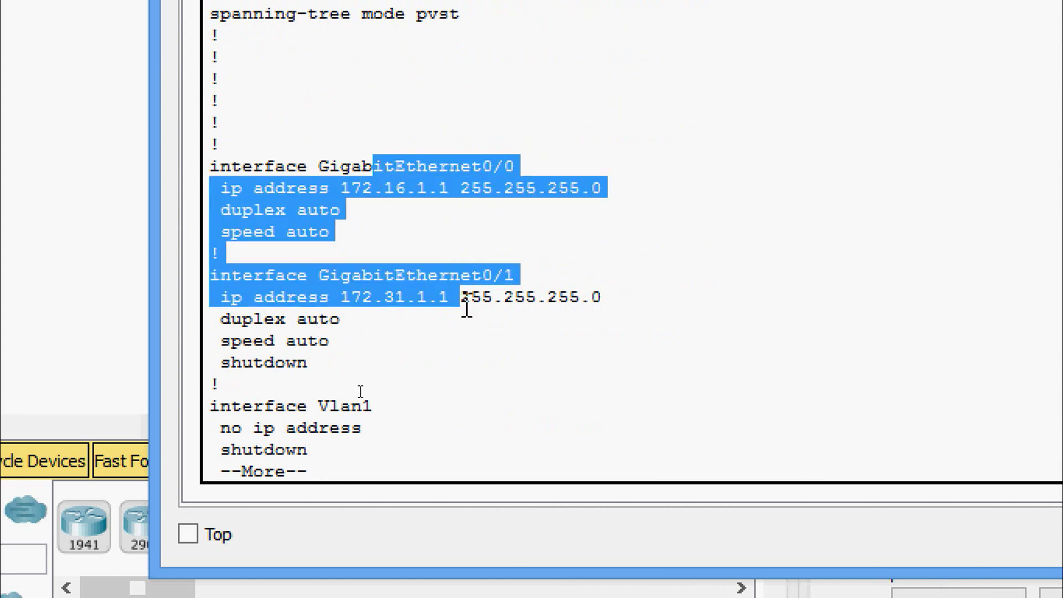
{"action": "left_click", "coordinate": [477, 321]}
- Page through the rest of the running configuration, including the line settings, until the router prompt returns
{"action": "key", "text": "Return"}
{"action": "key", "text": "Return"}
{"action": "key", "text": "Return"}
{"action": "key", "text": "Return"}
{"action": "key", "text": "Return"}
{"action": "key", "text": "Return"}
{"action": "key", "text": "Return"}
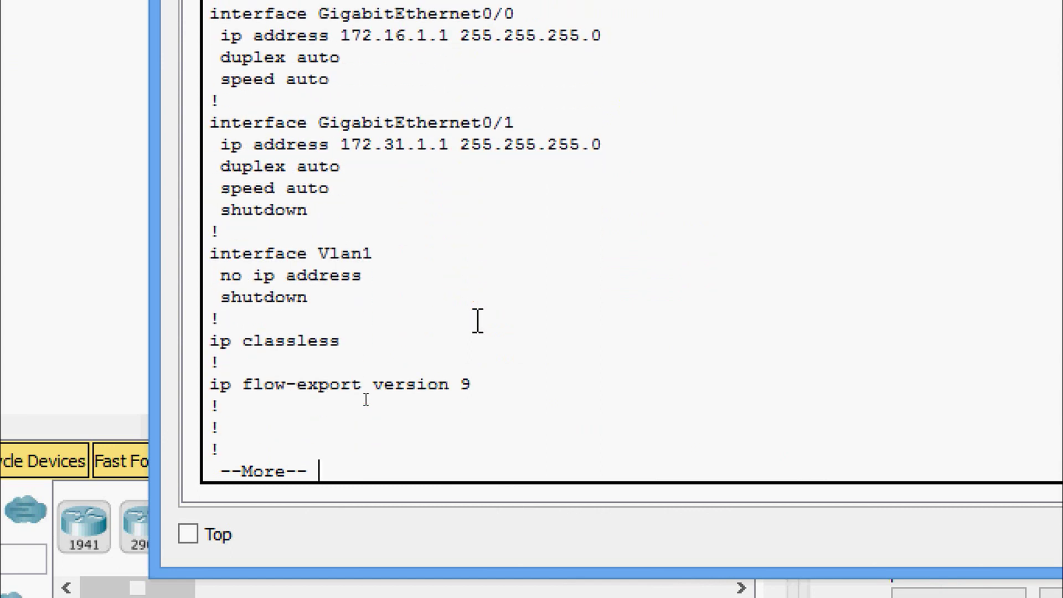
{"action": "key", "text": "Return"}
{"action": "key", "text": "Return"}
{"action": "key", "text": "Return"}
{"action": "key", "text": "Return"}
{"action": "key", "text": "Return"}
{"action": "key", "text": "Return"}
{"action": "key", "text": "Return"}
{"action": "key", "text": "Return"}
{"action": "key", "text": "Return"}
{"action": "key", "text": "Return"}
{"action": "key", "text": "Return"}
{"action": "key", "text": "Return"}
{"action": "key", "text": "Return"}
{"action": "key", "text": "Return"}
{"action": "key", "text": "Return"}
{"action": "key", "text": "Return"}
{"action": "key", "text": "Return"}
{"action": "key", "text": "Return"}
{"action": "key", "text": "Return"}
{"action": "key", "text": "Return"}
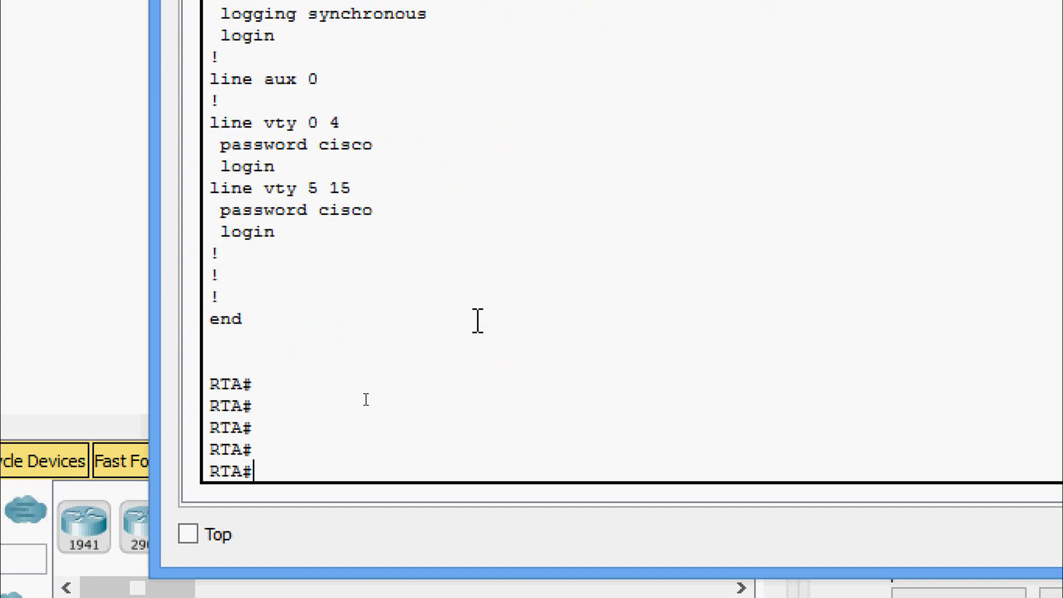
{"action": "key", "text": "Return"}
{"action": "key", "text": "Return"}
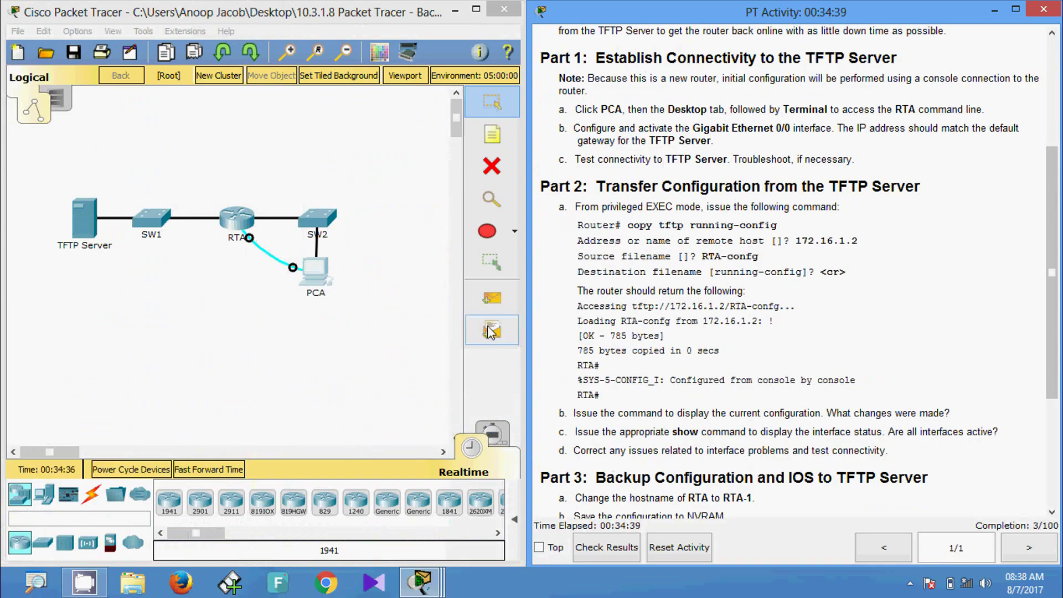
- Reopen PCA's terminal, run show ip interface brief, and compare the status of GigabitEthernet0/0 and GigabitEthernet0/1
{"action": "left_click", "coordinate": [312, 279]}
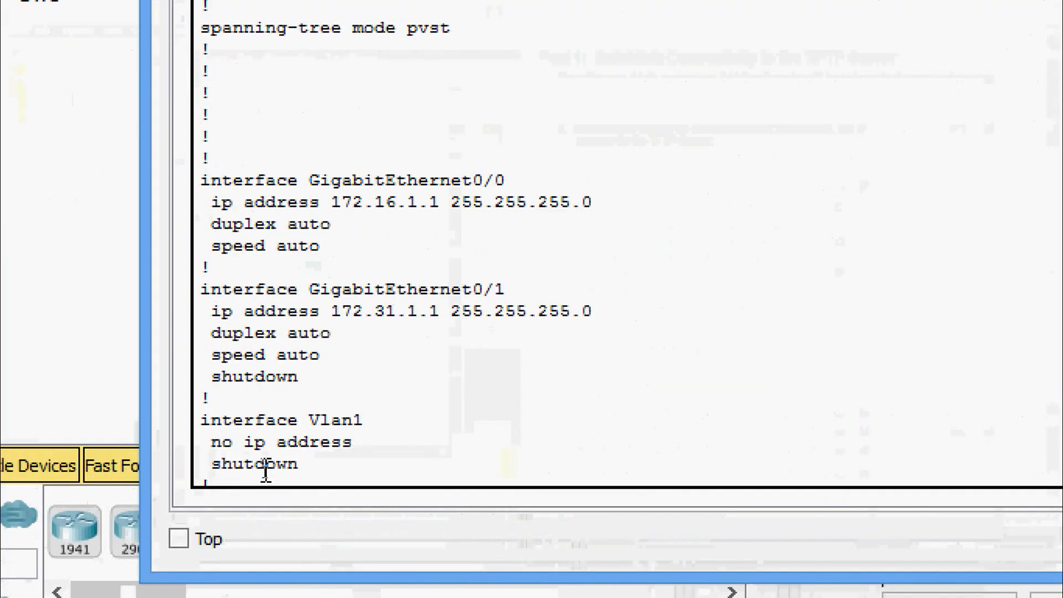
{"action": "key", "text": "Return"}
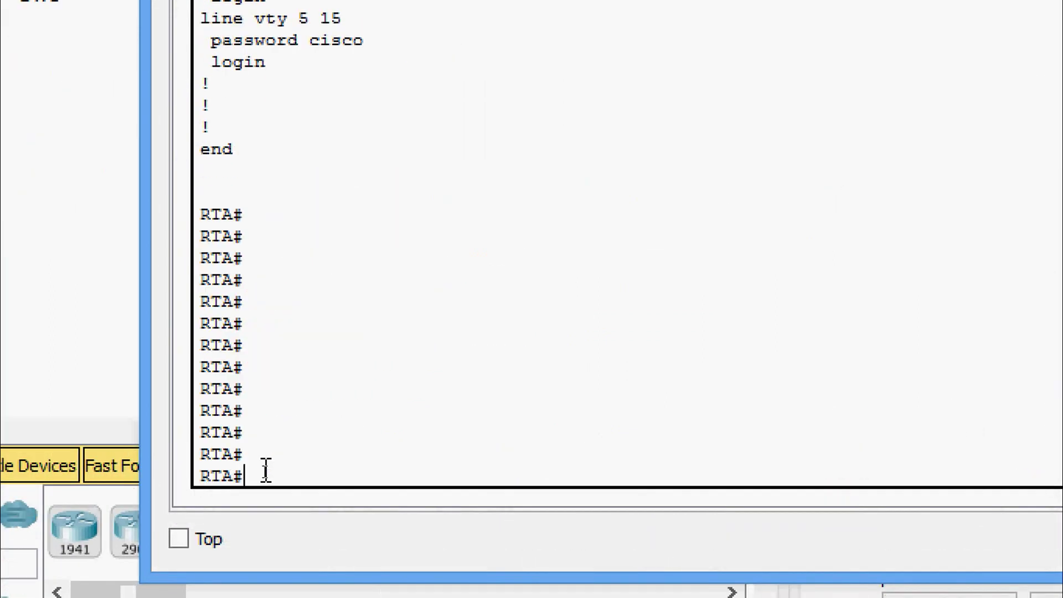
{"action": "type", "text": "sh"}
{"action": "key", "text": "Tab"}
{"action": "type", "text": "ip i"}
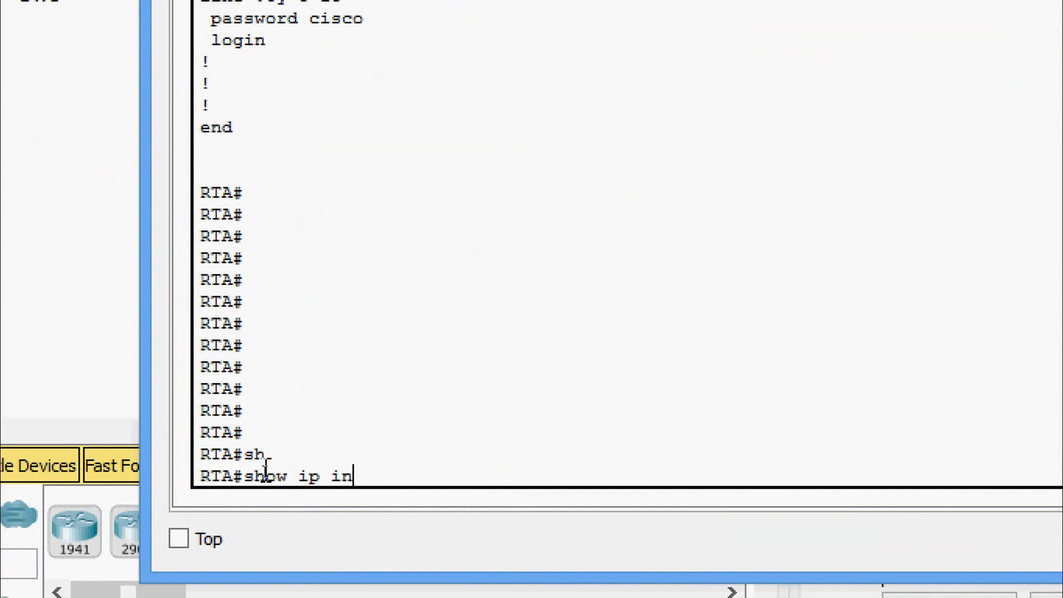
{"action": "type", "text": "nter"}
{"action": "key", "text": "Tab"}
{"action": "type", "text": "b"}
{"action": "key", "text": "Tab"}
{"action": "key", "text": "Return"}
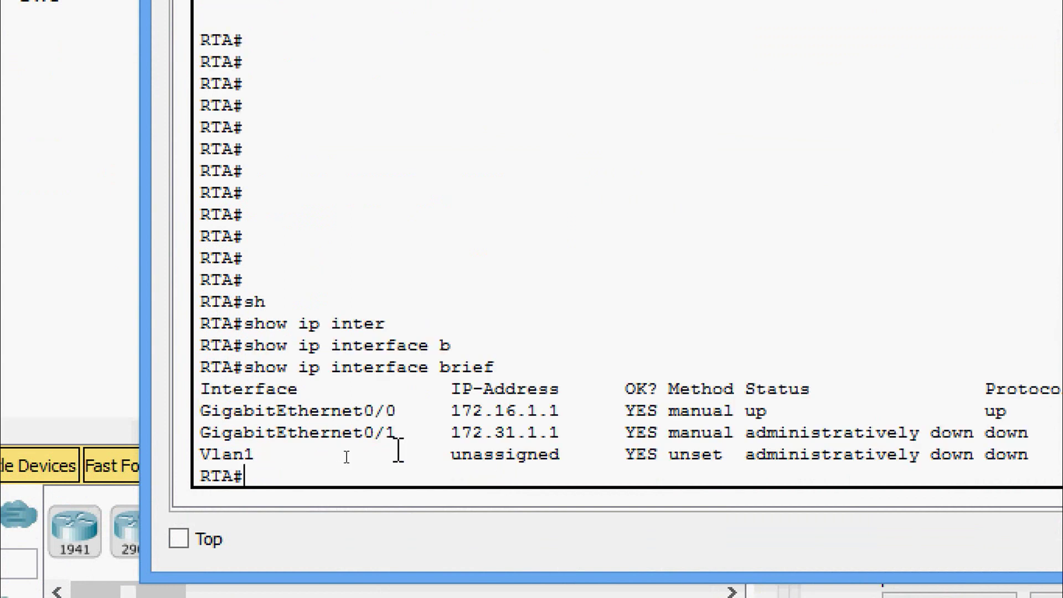
{"action": "left_click_drag", "start_coordinate": [329, 410], "coordinate": [767, 411]}
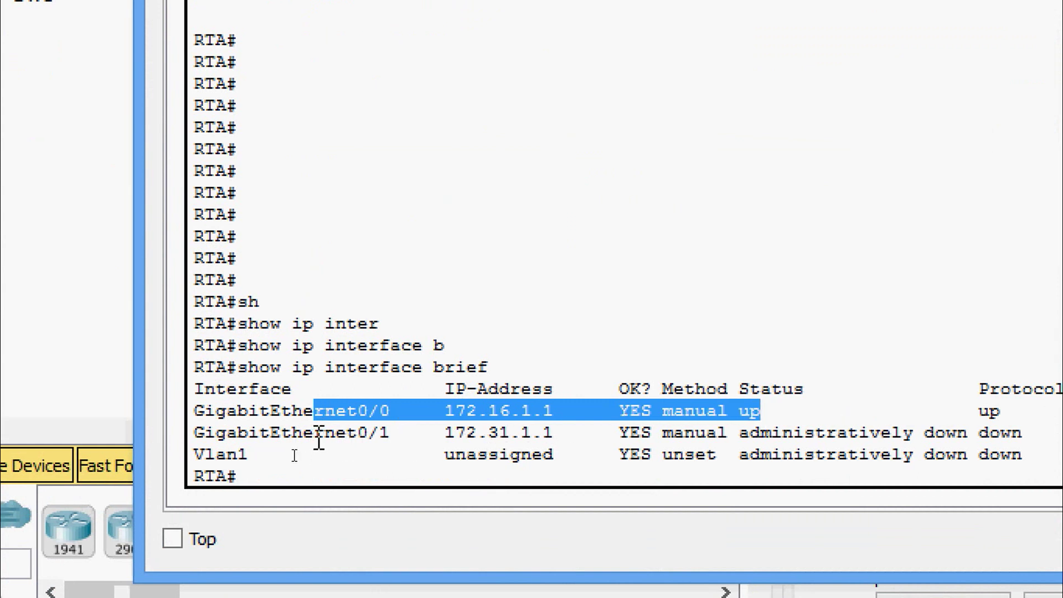
{"action": "left_click_drag", "start_coordinate": [326, 434], "coordinate": [1001, 434]}
{"action": "left_click_drag", "start_coordinate": [931, 432], "coordinate": [931, 432]}
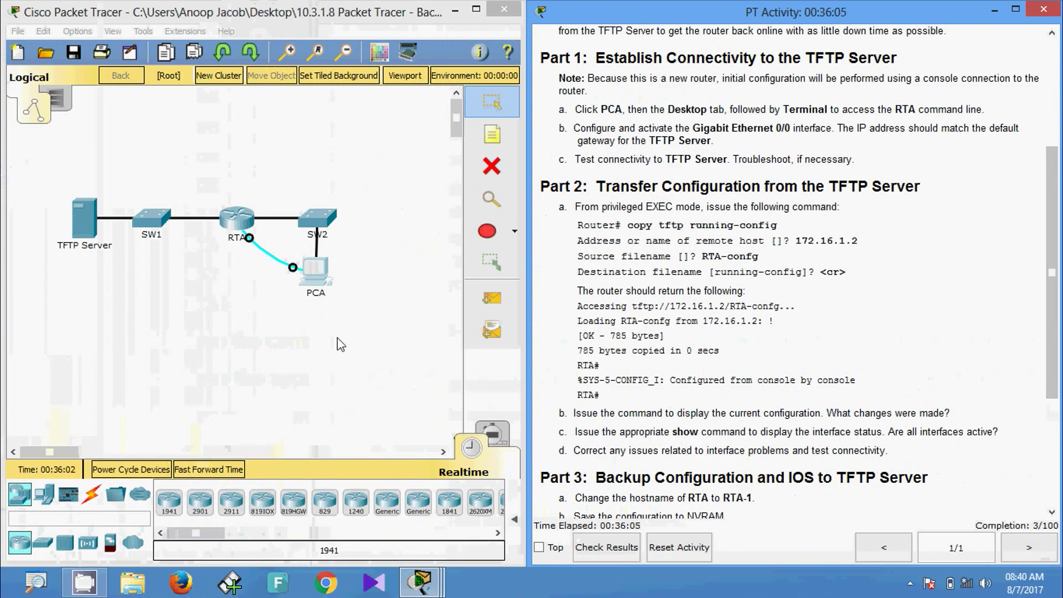
- Return to PCA's terminal and enter RTA's global configuration mode with conf t
{"action": "left_click", "coordinate": [318, 285]}
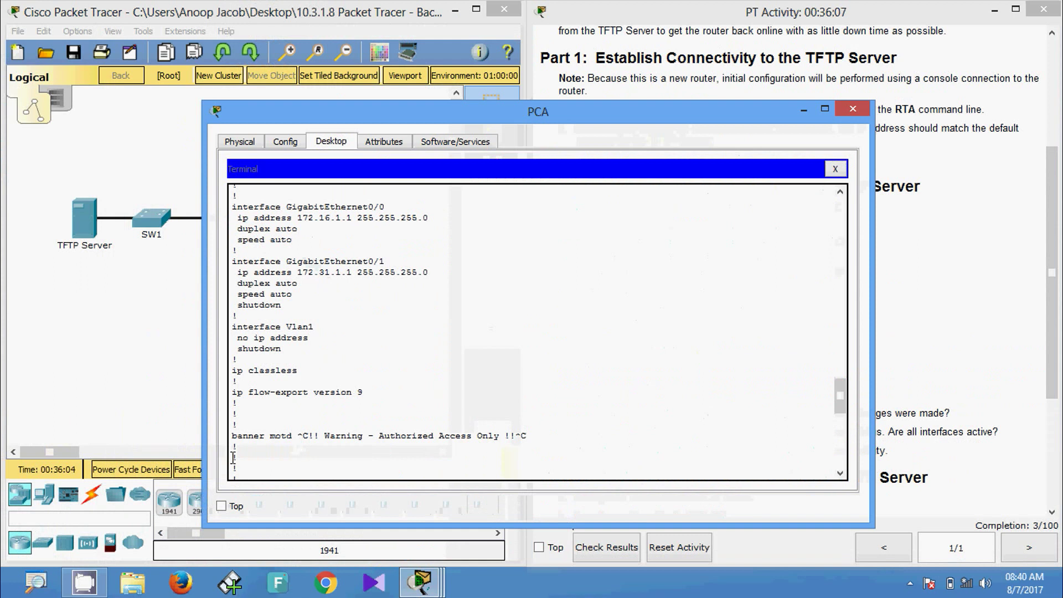
{"action": "key", "text": "Return"}
{"action": "key", "text": "Return"}
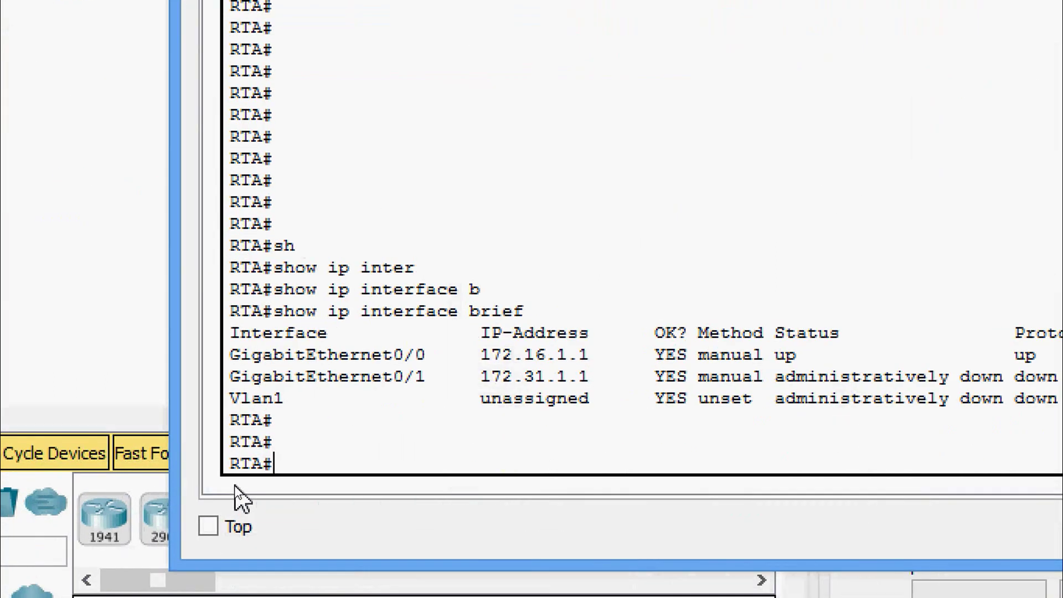
{"action": "type", "text": "conf t"}
{"action": "key", "text": "Return"}
{"action": "key", "text": "Return"}
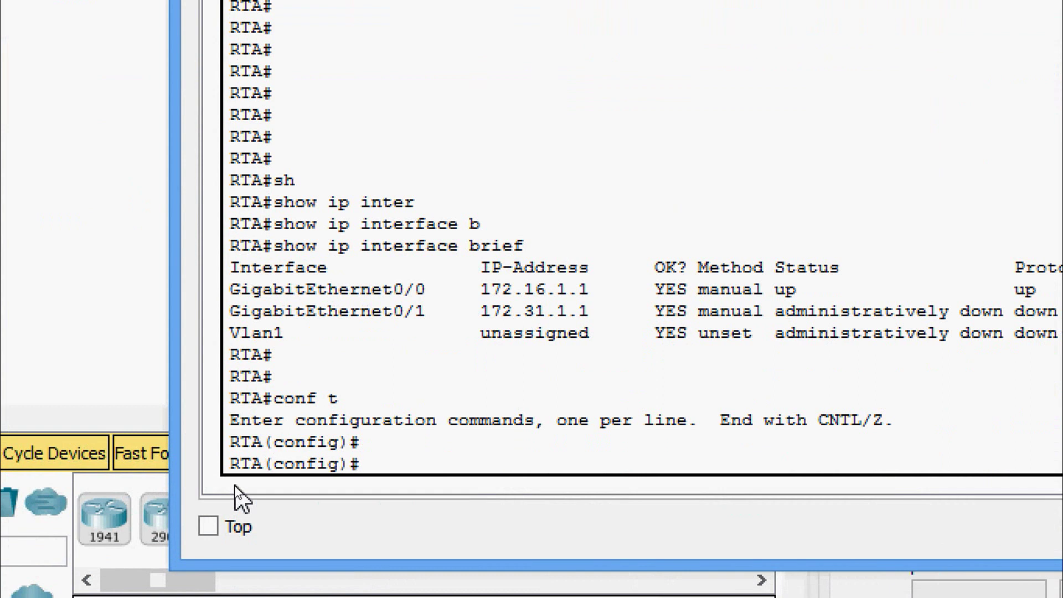
- Enter interface configuration mode for gigabitEthernet 0/1 on RTA
{"action": "type", "text": "inter"}
{"action": "key", "text": "Tab"}
{"action": "type", "text": "f"}
{"action": "key", "text": "Tab"}
{"action": "key", "text": "BackSpace"}
{"action": "key", "text": "BackSpace"}
{"action": "key", "text": "BackSpace"}
{"action": "key", "text": "BackSpace"}
{"action": "key", "text": "BackSpace"}
{"action": "key", "text": "BackSpace"}
{"action": "key", "text": "BackSpace"}
{"action": "key", "text": "BackSpace"}
{"action": "key", "text": "BackSpace"}
{"action": "key", "text": "BackSpace"}
{"action": "type", "text": "g"}
{"action": "key", "text": "Tab"}
{"action": "type", "text": "0/1"}
{"action": "key", "text": "Return"}
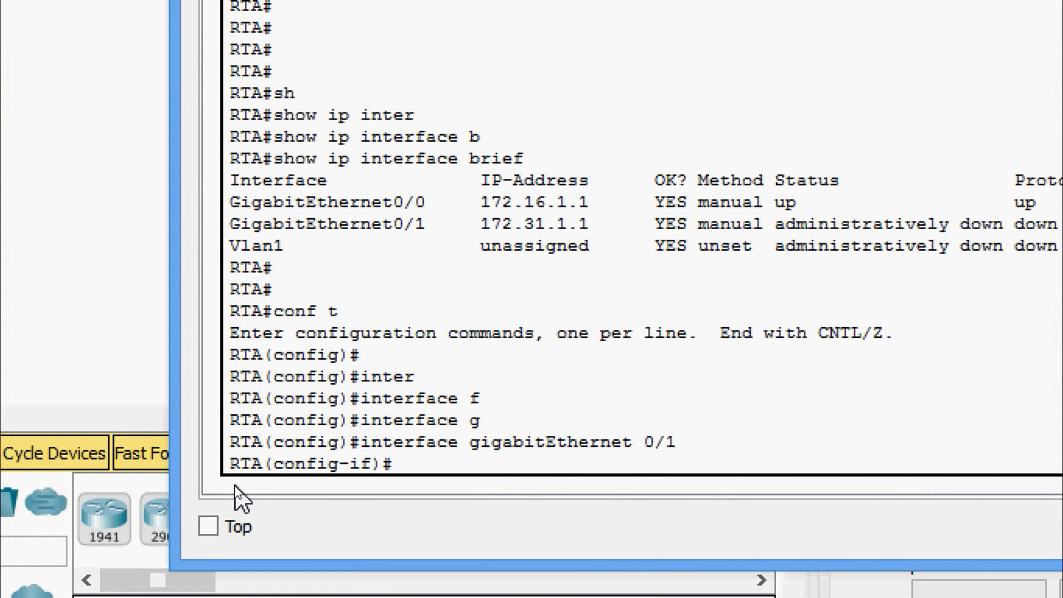
- Activate RTA's GigabitEthernet 0/1 interface with the no shutdown command
{"action": "type", "text": "no shut"}
{"action": "key", "text": "Tab"}
{"action": "key", "text": "Return"}
{"action": "key", "text": "Return"}
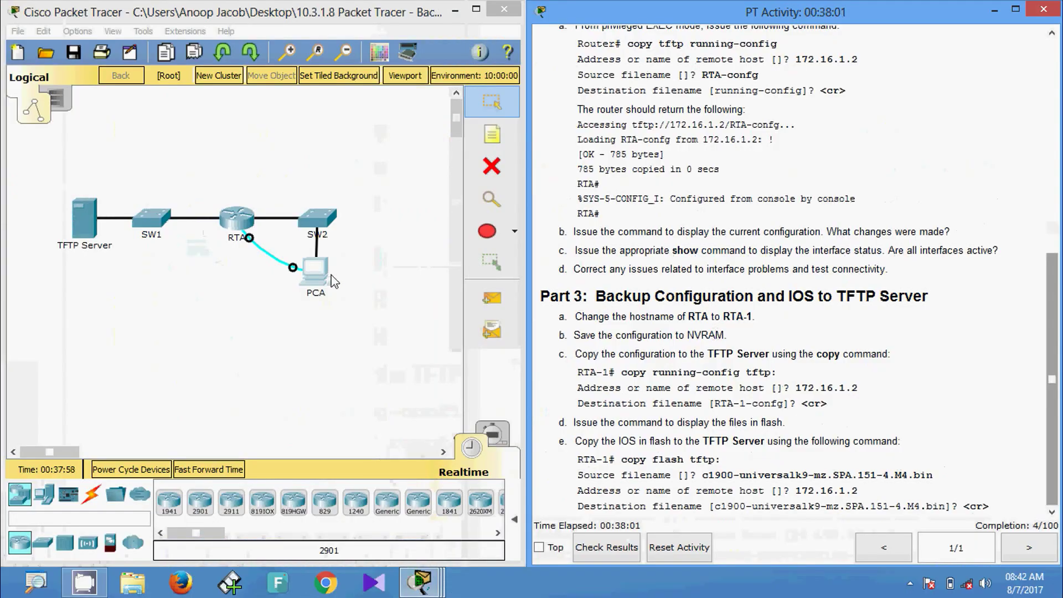
- Reopen PCA's terminal and end interface configuration to return RTA to privileged EXEC mode
{"action": "left_click", "coordinate": [322, 276]}
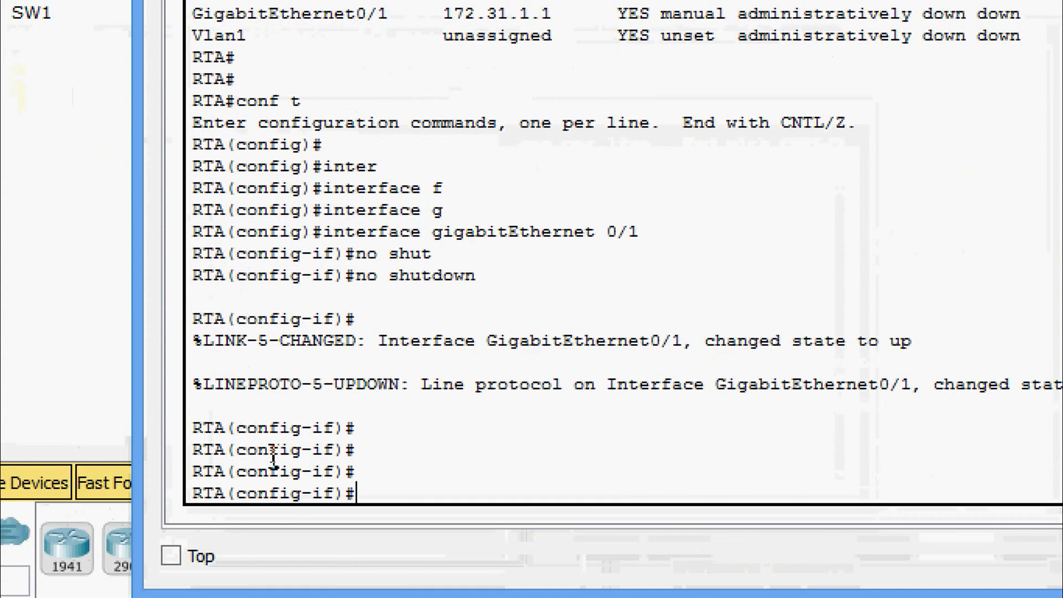
{"action": "key", "text": "ctrl+z"}
{"action": "key", "text": "Return"}
{"action": "key", "text": "Return"}
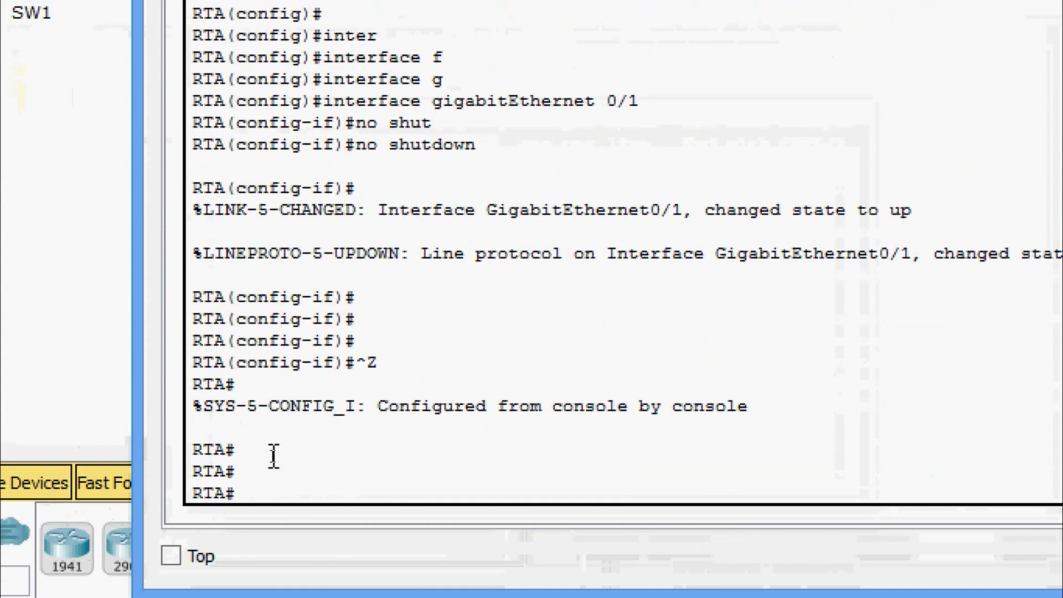
- Enter global configuration mode with conf t and change the router's hostname to RTA-1
{"action": "type", "text": "conf t"}
{"action": "key", "text": "Return"}
{"action": "key", "text": "Return"}
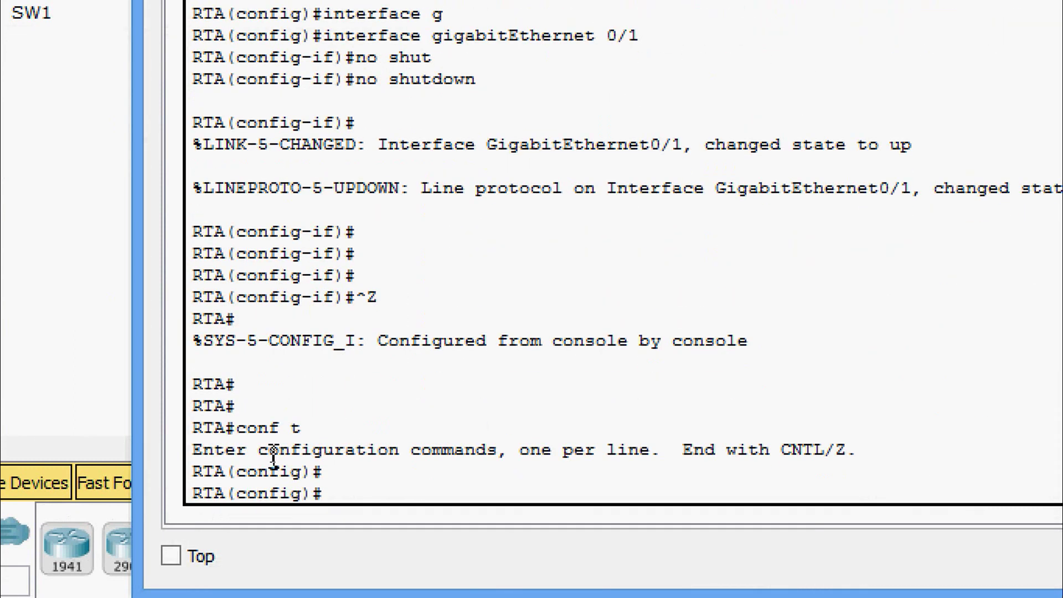
{"action": "type", "text": "how"}
{"action": "key", "text": "Tab"}
{"action": "key", "text": "BackSpace"}
{"action": "type", "text": "s"}
{"action": "key", "text": "Tab"}
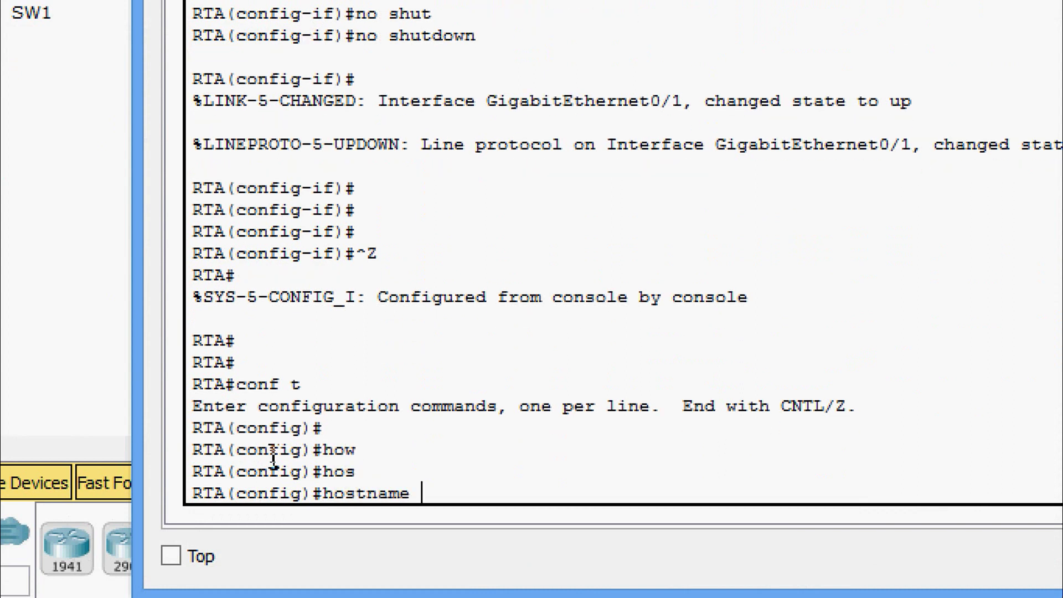
{"action": "type", "text": "RTA-1"}
{"action": "key", "text": "Return"}
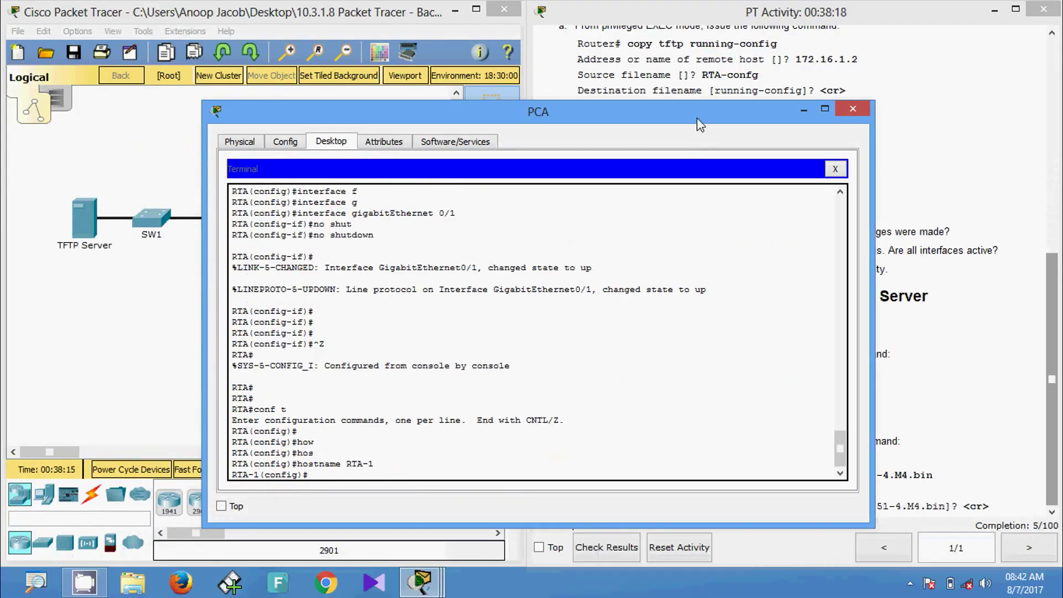
{"action": "left_click_drag", "start_coordinate": [668, 123], "coordinate": [710, 119]}
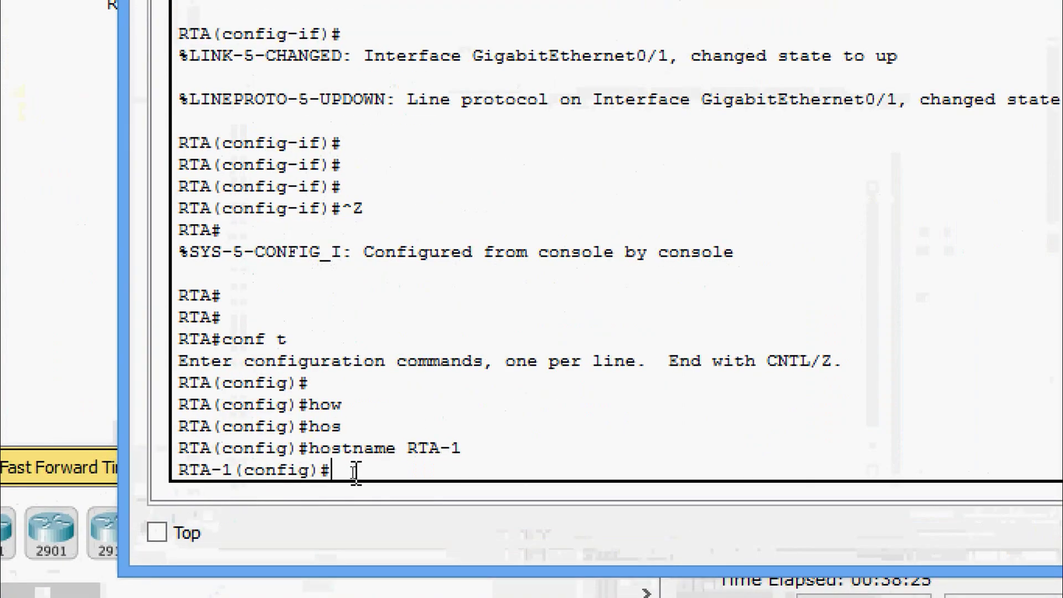
- Return to privileged EXEC mode and save the configuration to NVRAM with copy running-config startup-config, accepting the default destination filename
{"action": "key", "text": "ctrl+z"}
{"action": "key", "text": "Return"}
{"action": "key", "text": "Return"}
{"action": "key", "text": "Return"}
{"action": "type", "text": "cop"}
{"action": "key", "text": "Tab"}
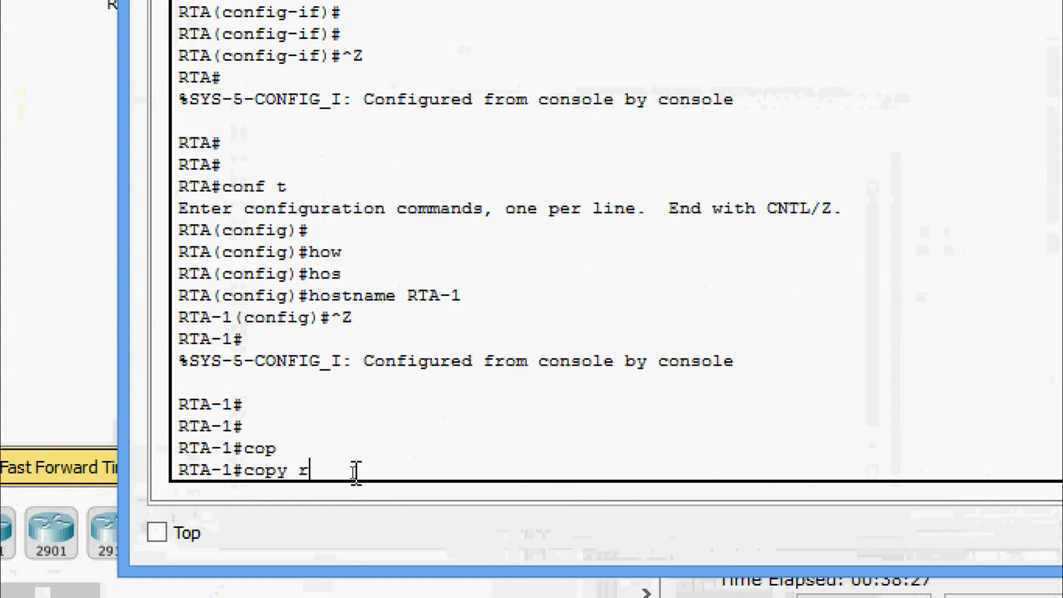
{"action": "type", "text": "r"}
{"action": "key", "text": "Tab"}
{"action": "type", "text": "st"}
{"action": "key", "text": "Tab"}
{"action": "key", "text": "Return"}
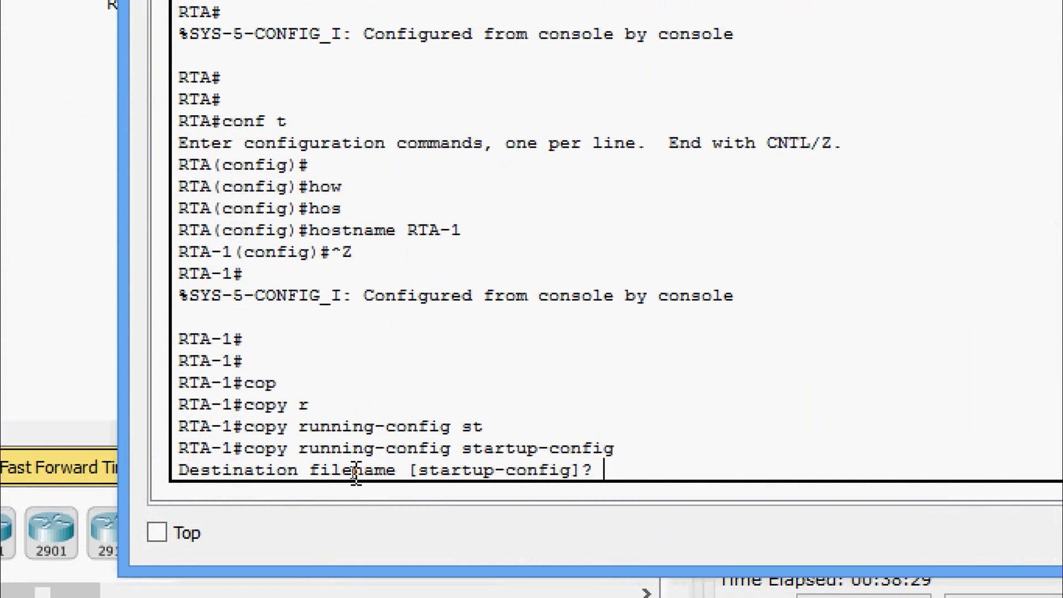
{"action": "key", "text": "Return"}
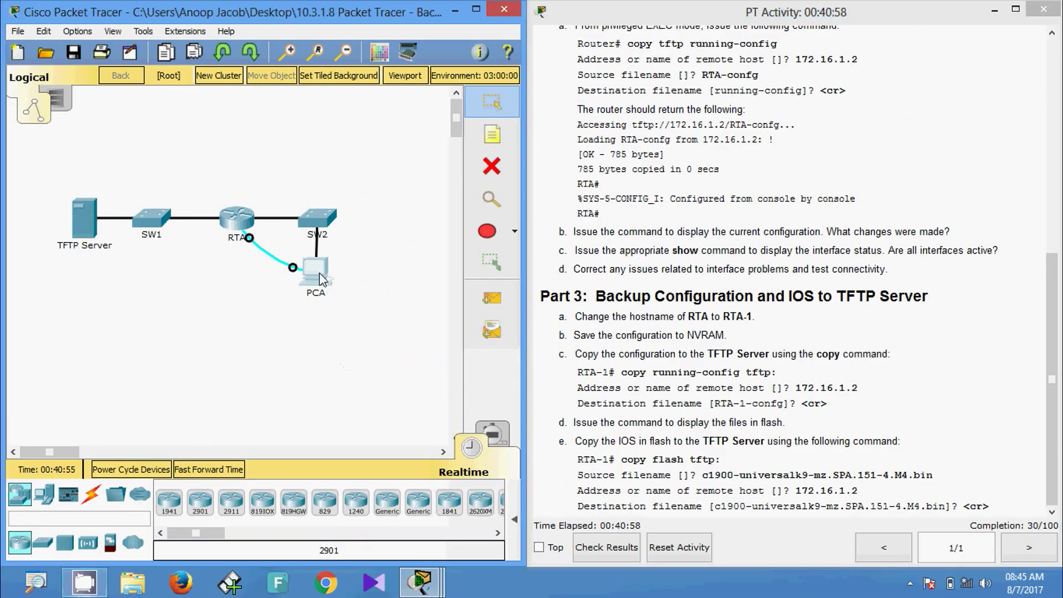
- Reopen PCA's terminal and back up the configuration with copy running-config tftp: to host 172.16.1.2, keeping destination filename RTA-1-confg
{"action": "left_click", "coordinate": [313, 273]}
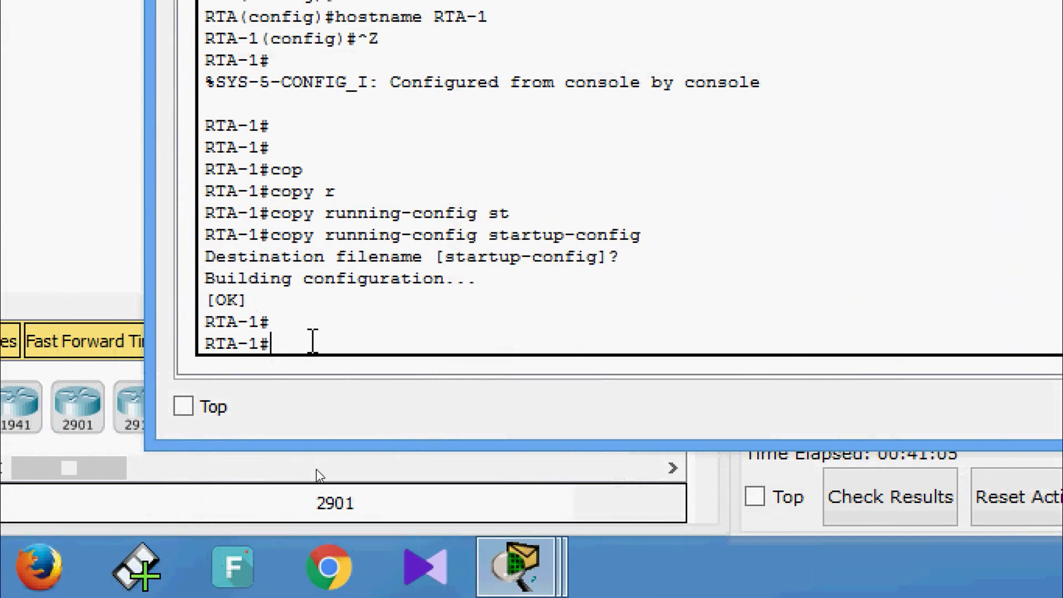
{"action": "type", "text": "cop"}
{"action": "key", "text": "Tab"}
{"action": "type", "text": "r"}
{"action": "key", "text": "Tab"}
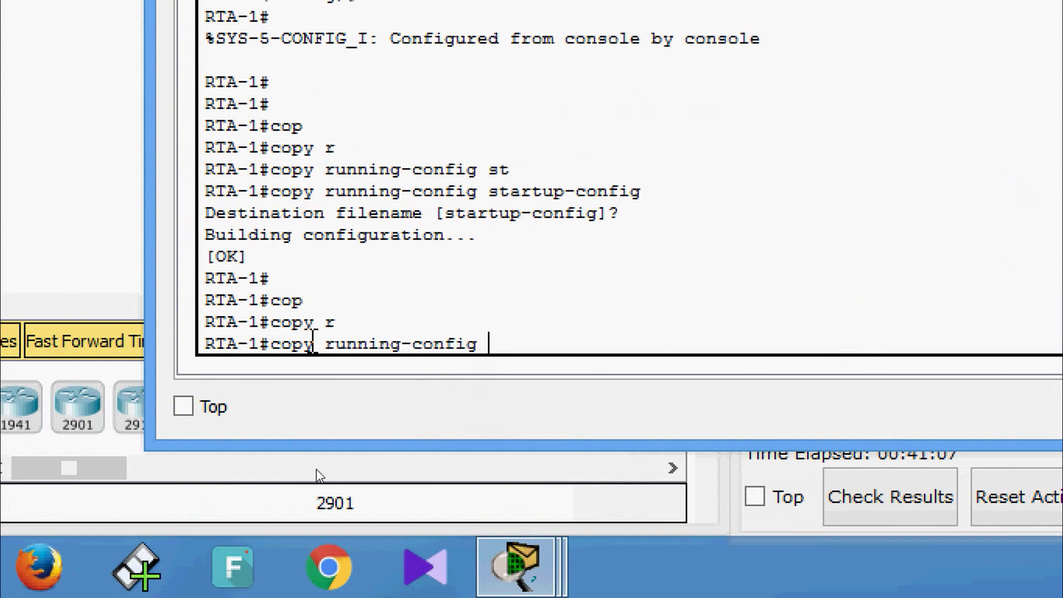
{"action": "type", "text": "tf"}
{"action": "key", "text": "Tab"}
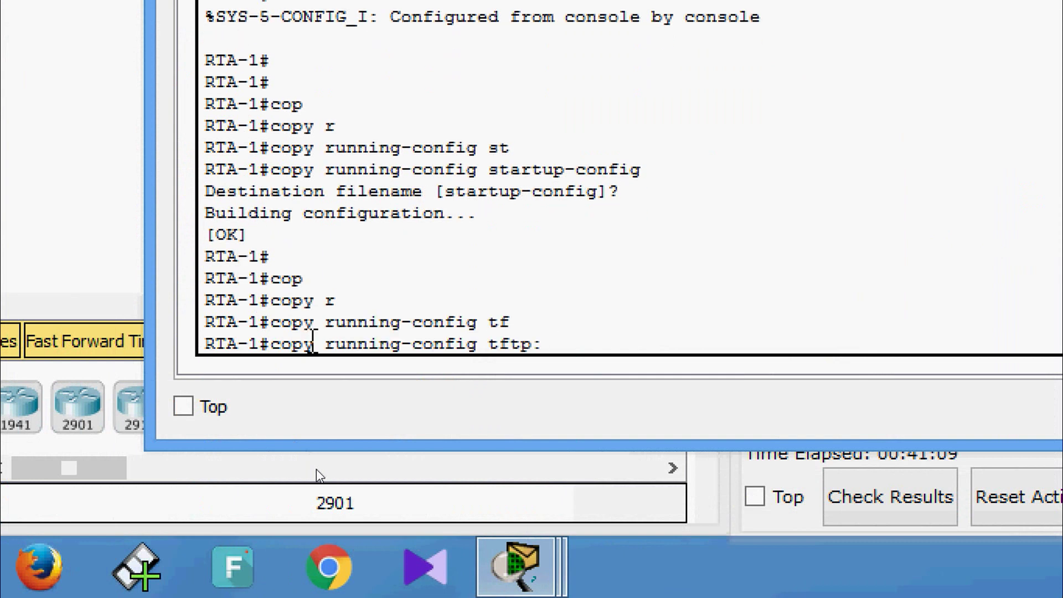
{"action": "key", "text": "Return"}
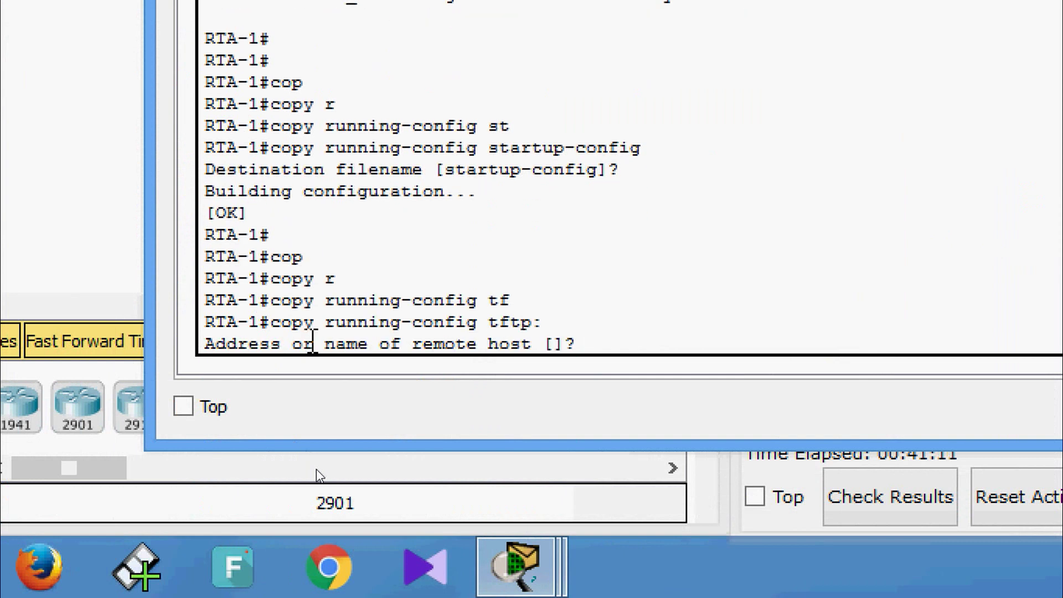
{"action": "type", "text": "172.16.1.2"}
{"action": "key", "text": "Return"}
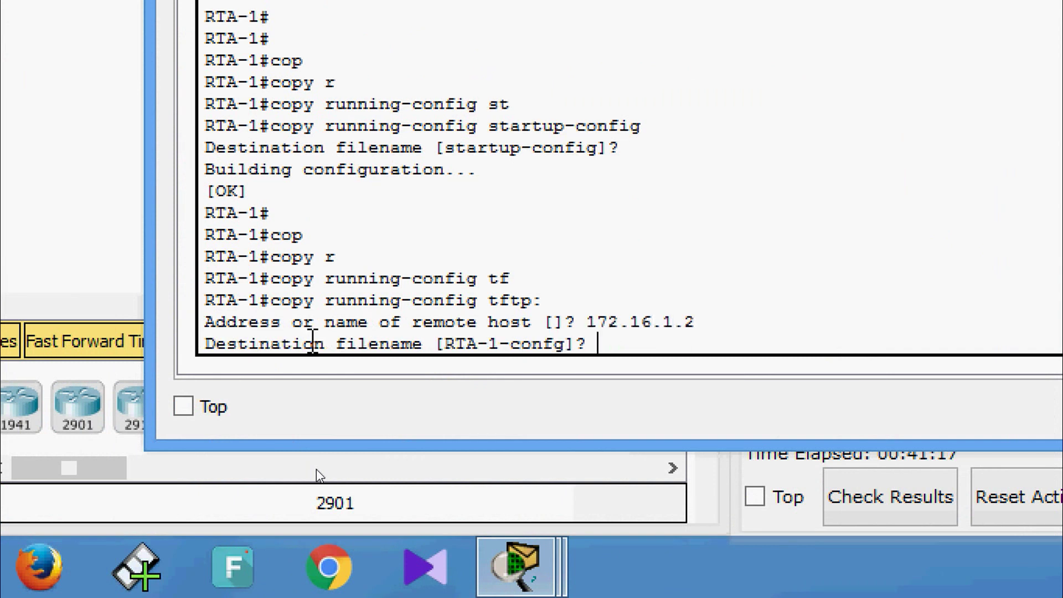
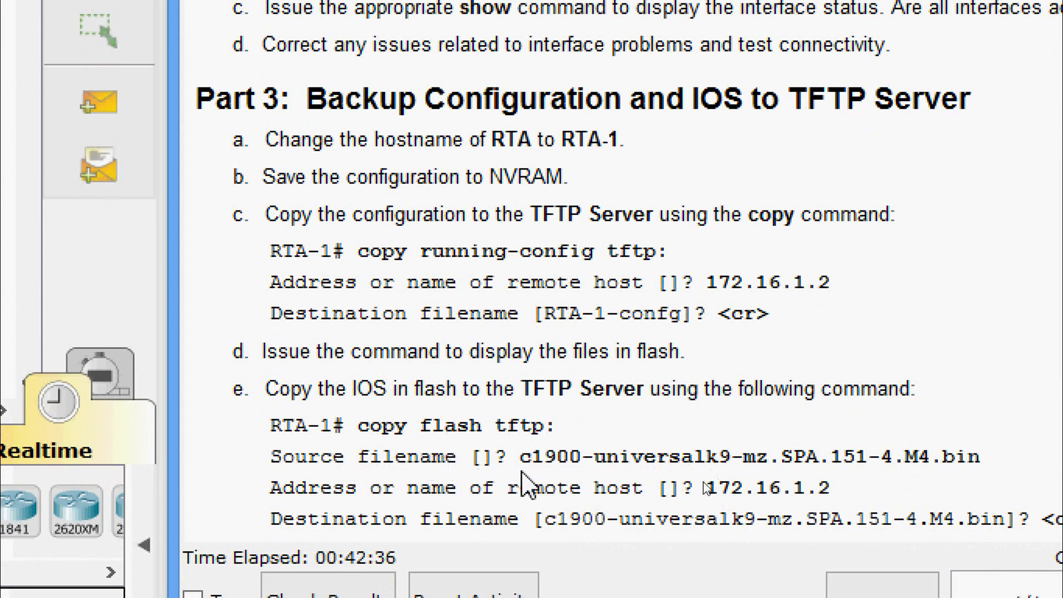
- Check the IOS filename in the activity instructions, and list RTA-1's flash files from PCA's terminal with show flash:
{"action": "left_click_drag", "start_coordinate": [521, 456], "coordinate": [946, 448]}
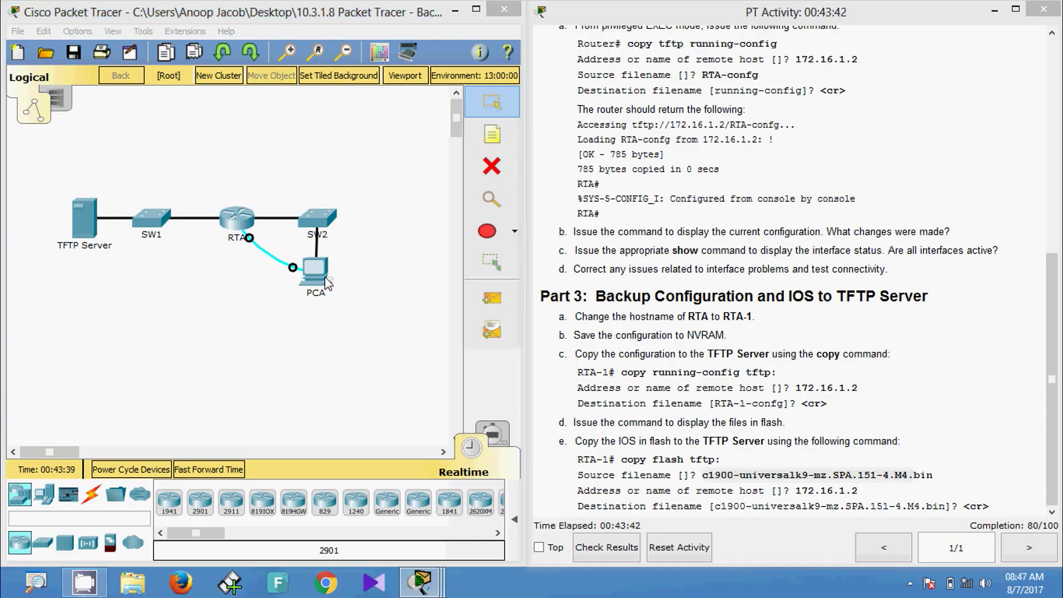
{"action": "left_click", "coordinate": [327, 282]}
{"action": "scroll", "coordinate": [404, 409], "scroll_direction": "down", "scroll_amount": 10}
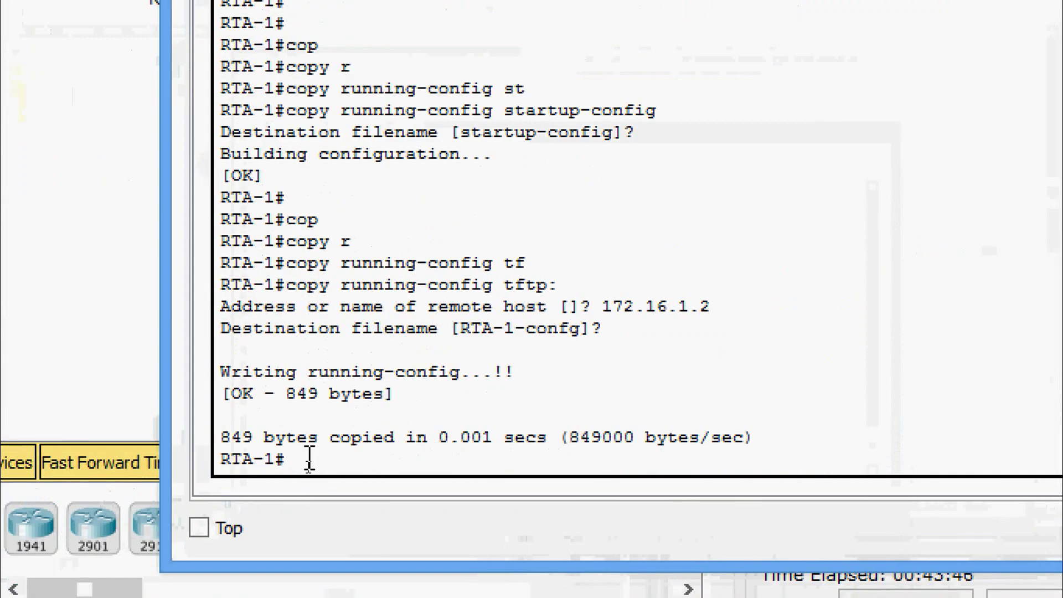
{"action": "type", "text": "sh"}
{"action": "key", "text": "Tab"}
{"action": "type", "text": "fl"}
{"action": "key", "text": "Tab"}
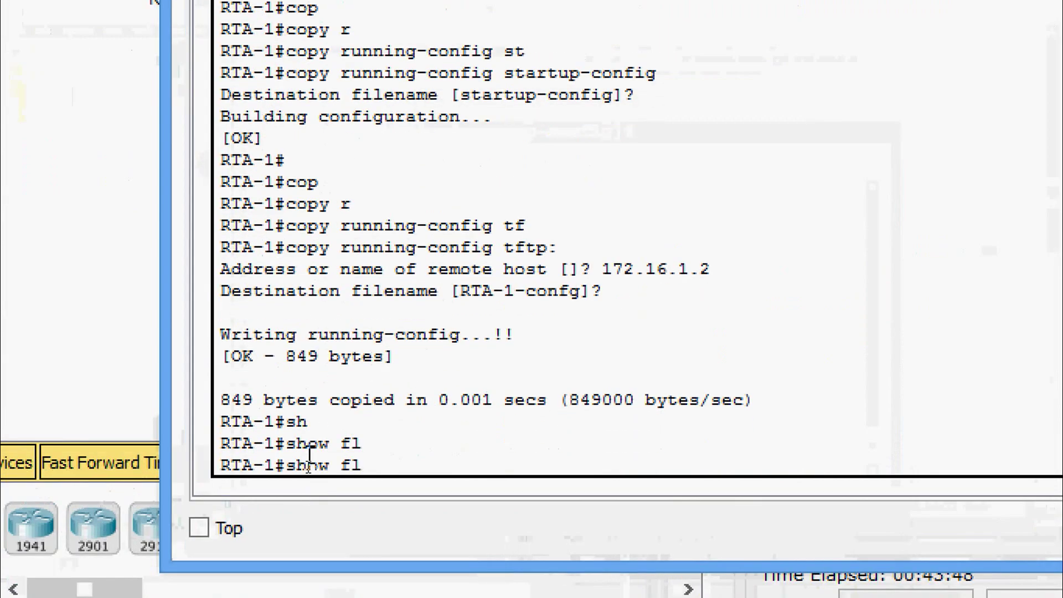
{"action": "type", "text": "a"}
{"action": "key", "text": "Tab"}
{"action": "key", "text": "Return"}
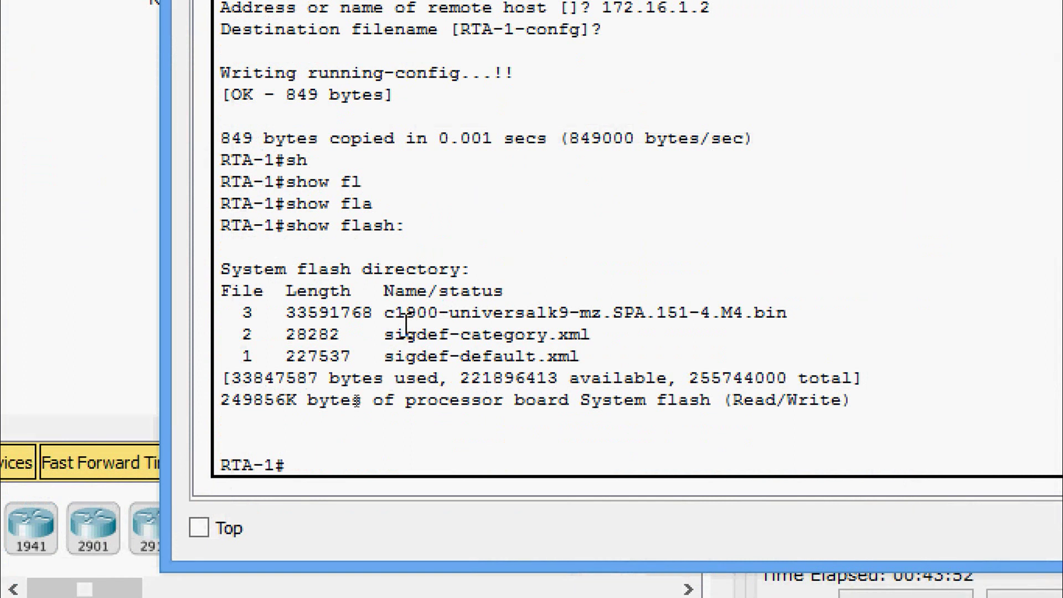
- Copy the IOS image filename c1900-universalk9-mz.SPA.151-4.M4.bin from the flash listing to the clipboard
{"action": "left_click_drag", "start_coordinate": [384, 314], "coordinate": [789, 313]}
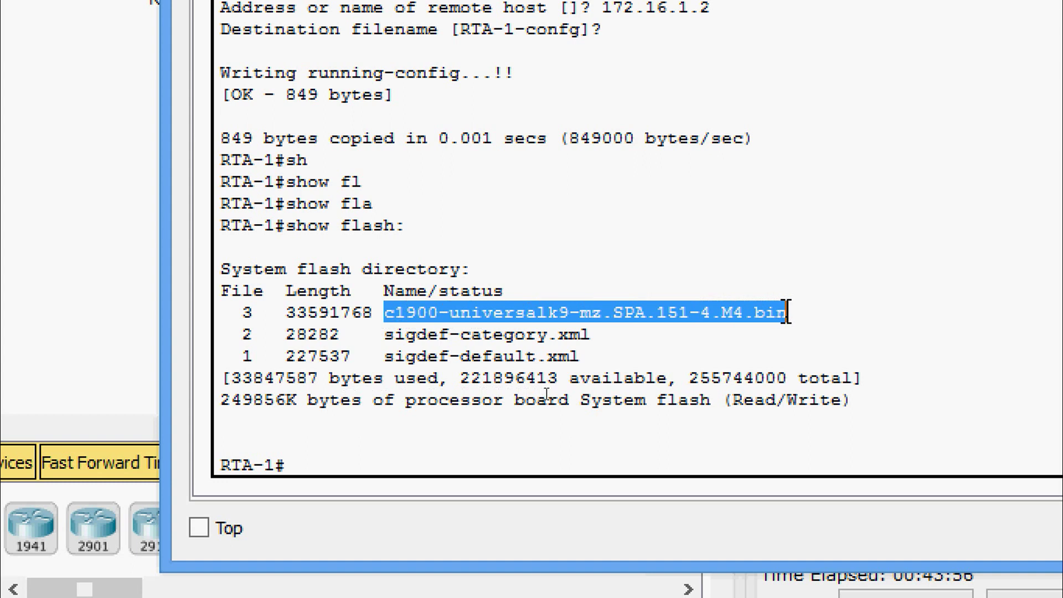
{"action": "right_click", "coordinate": [747, 322]}
{"action": "left_click", "coordinate": [820, 374]}
{"action": "left_click", "coordinate": [773, 330]}
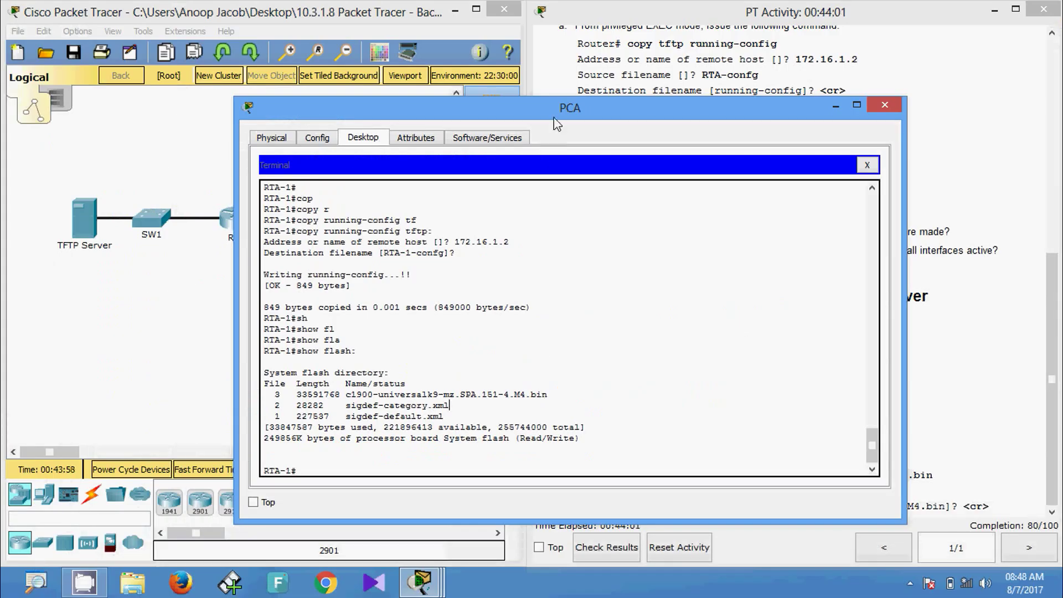
{"action": "left_click_drag", "start_coordinate": [554, 118], "coordinate": [543, 98]}
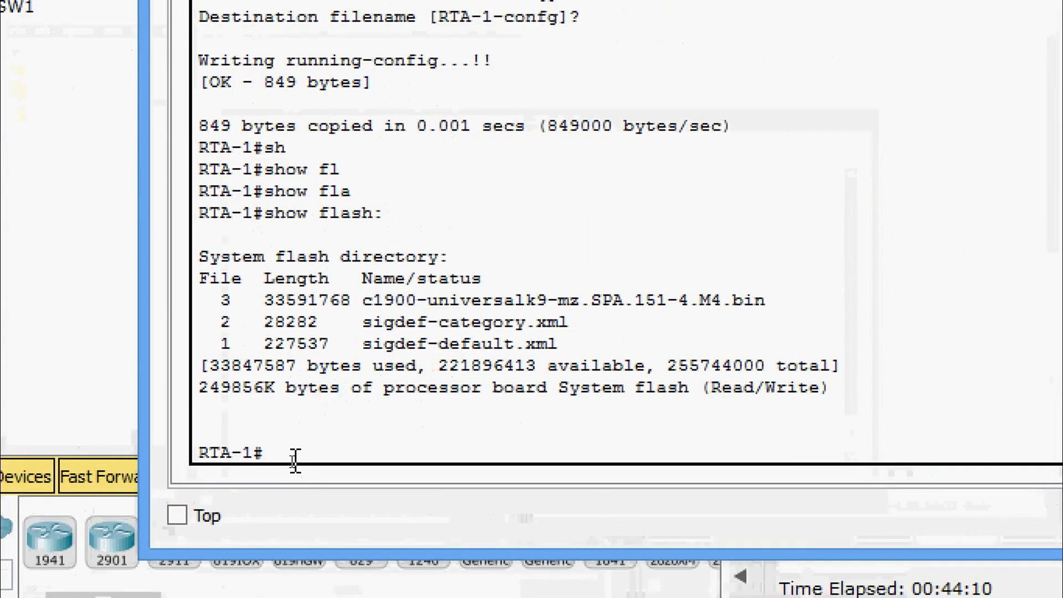
- Start the IOS backup on RTA-1 with the command copy flash: tftp:
{"action": "type", "text": "cop"}
{"action": "key", "text": "Tab"}
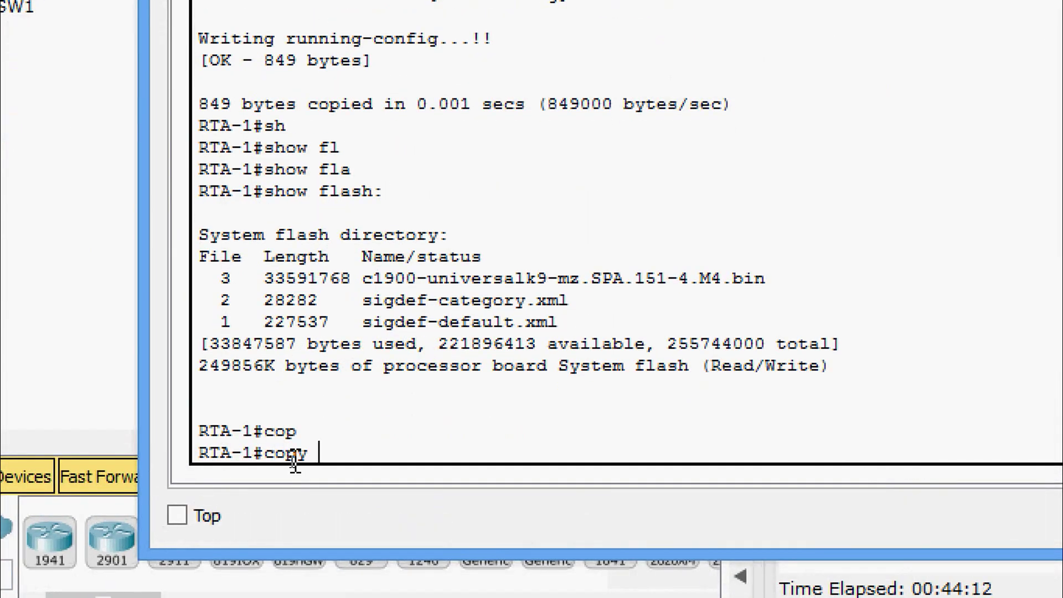
{"action": "type", "text": "fla"}
{"action": "key", "text": "Tab"}
{"action": "type", "text": "t"}
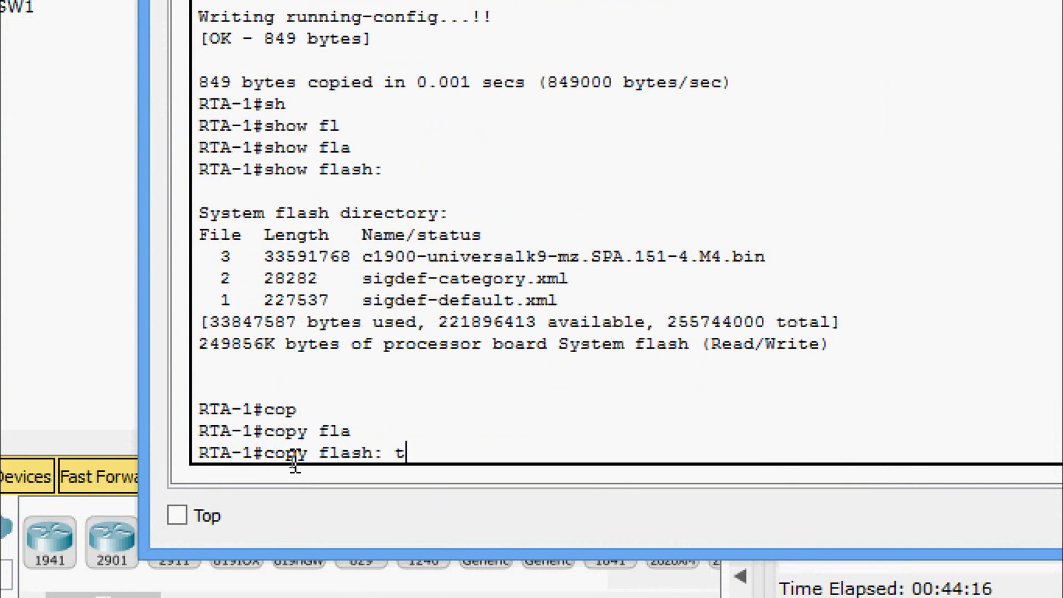
{"action": "type", "text": "f"}
{"action": "key", "text": "Tab"}
{"action": "key", "text": "Return"}
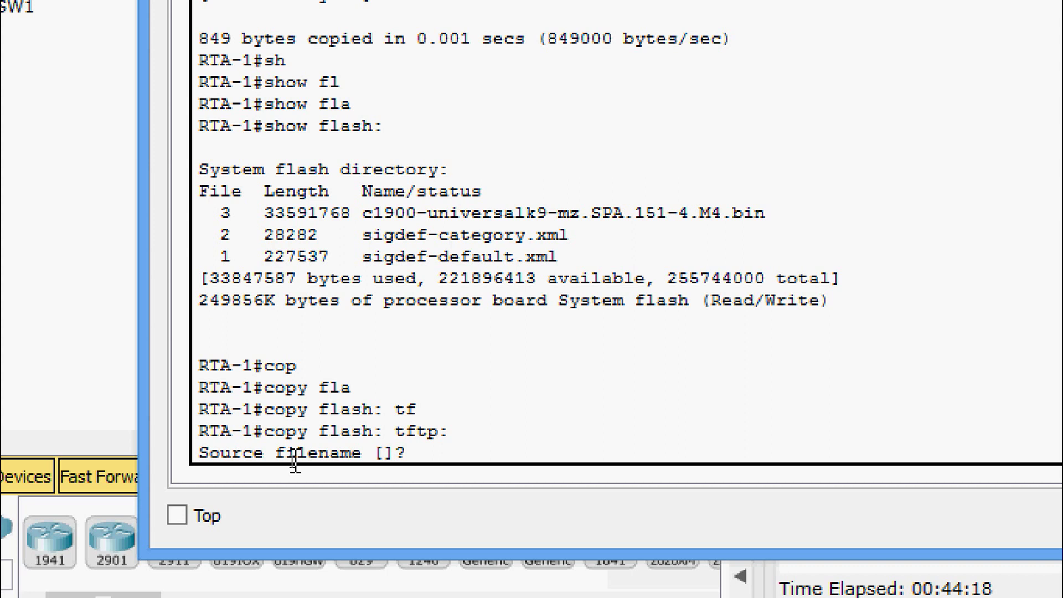
- Supply c1900-universalk9-mz.SPA.151-4.M4.bin as source filename and 172.16.1.2 as remote host, and accept the default destination filename
{"action": "right_click", "coordinate": [450, 454]}
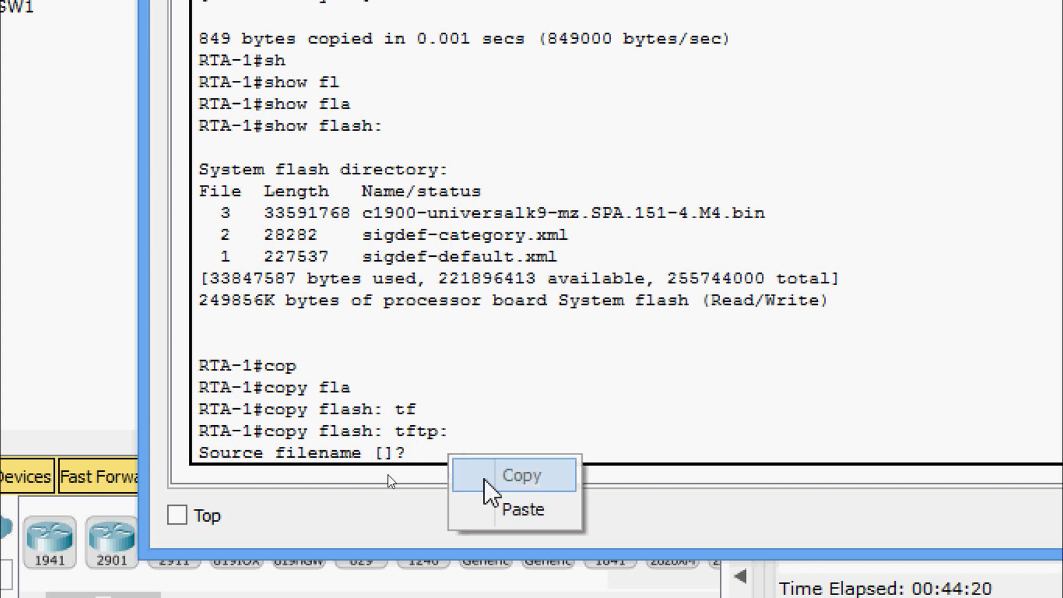
{"action": "left_click", "coordinate": [490, 500]}
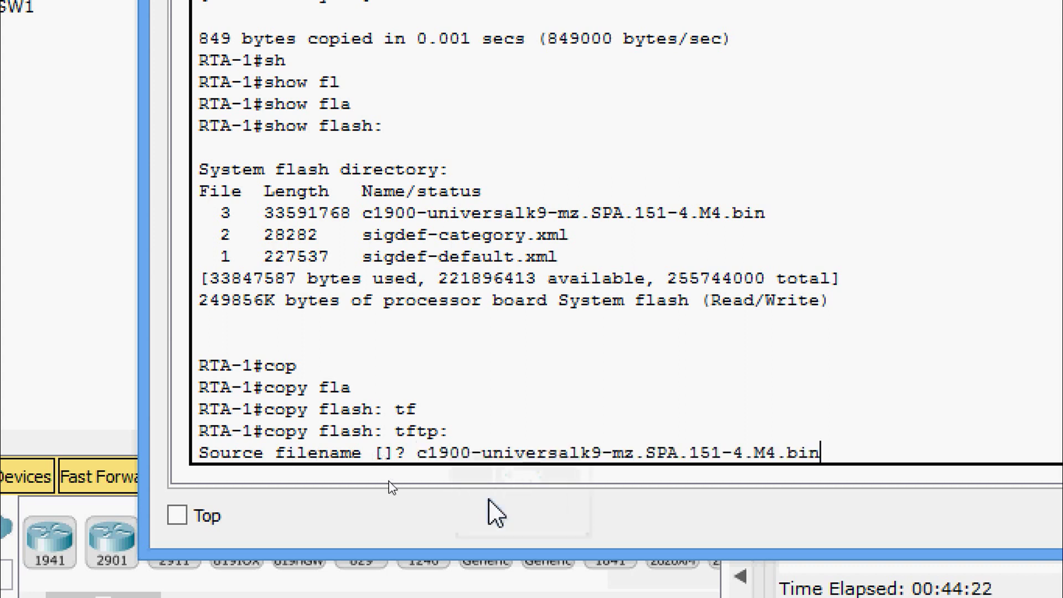
{"action": "key", "text": "Return"}
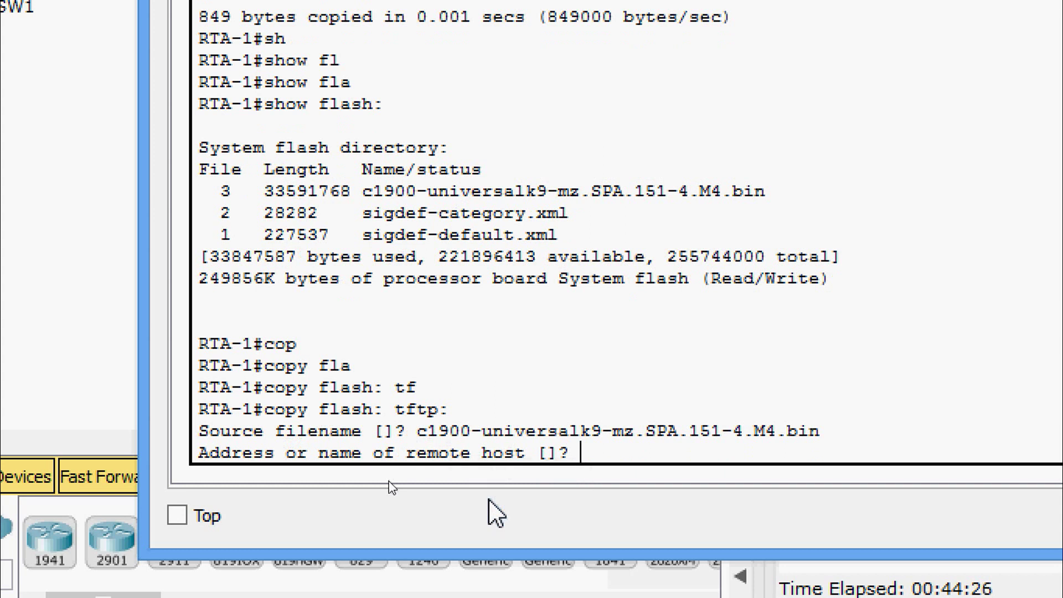
{"action": "type", "text": "172.16.1.2"}
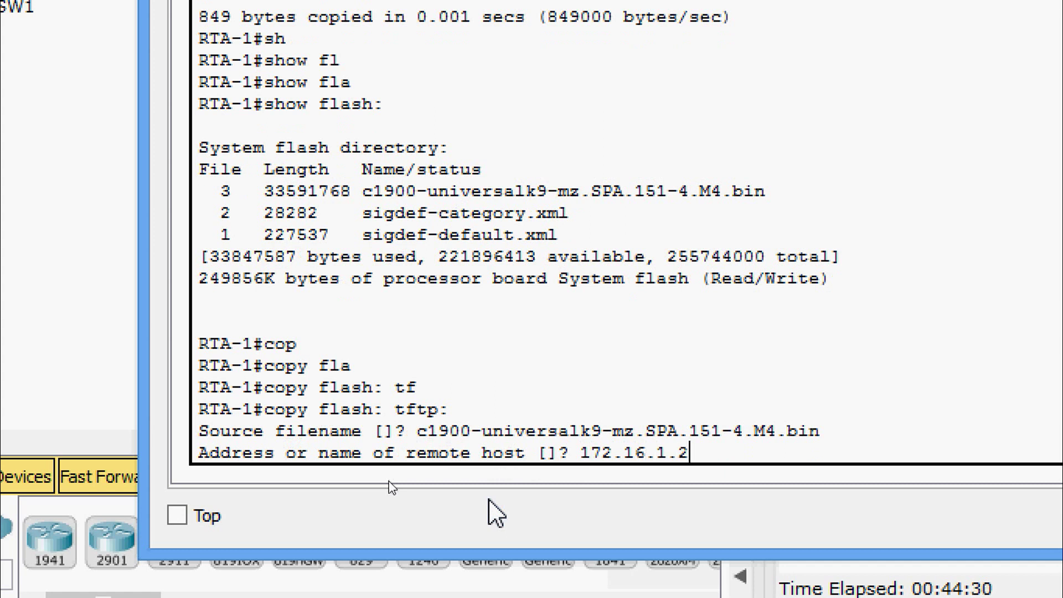
{"action": "key", "text": "Return"}
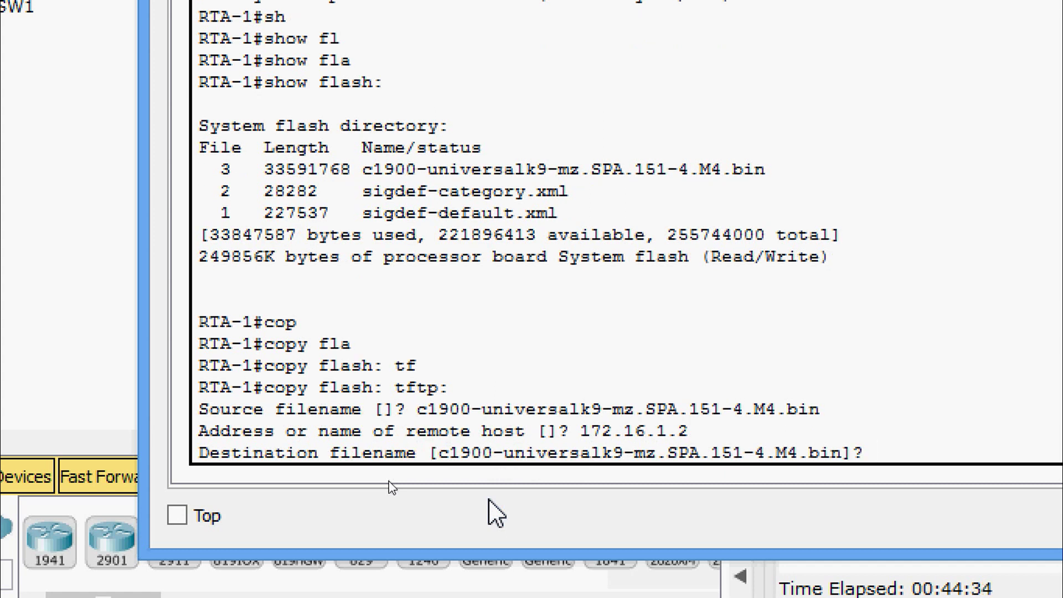
{"action": "key", "text": "Return"}
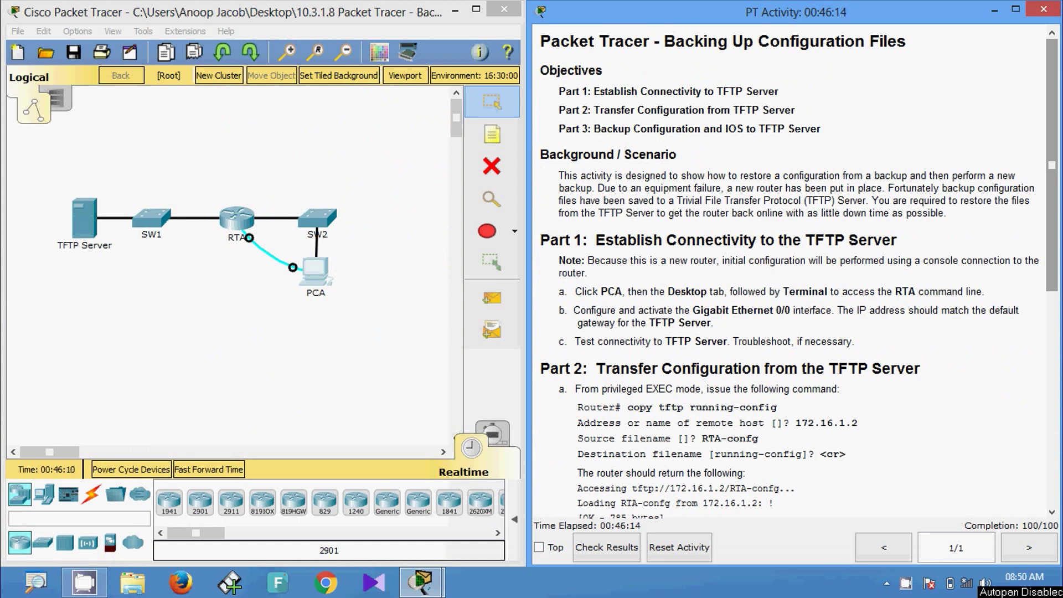
{"action": "scroll", "coordinate": [718, 367], "scroll_direction": "down", "scroll_amount": 1}
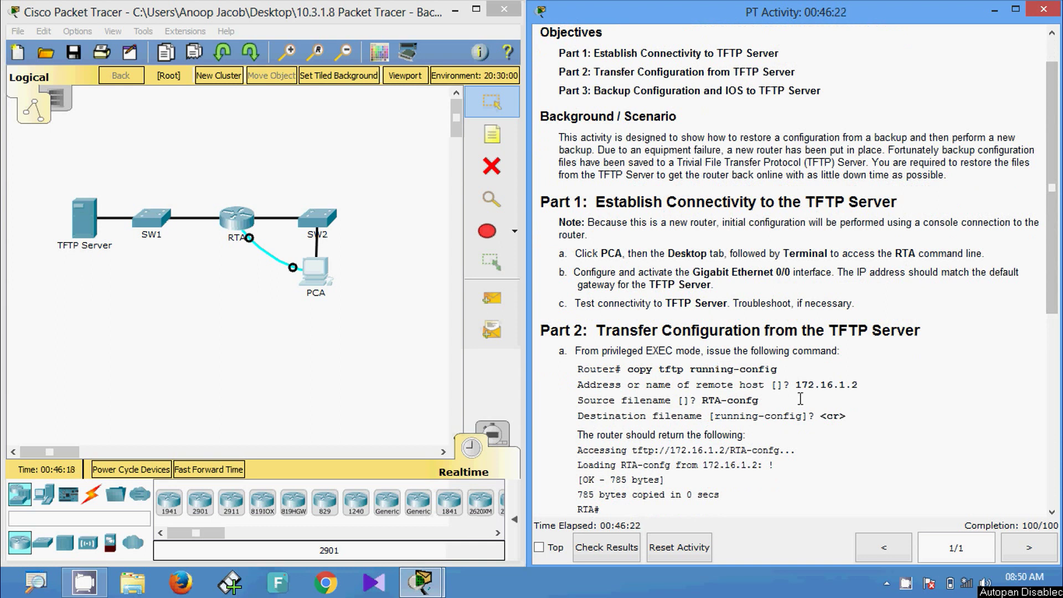
{"action": "left_click_drag", "start_coordinate": [1052, 272], "coordinate": [1054, 469]}
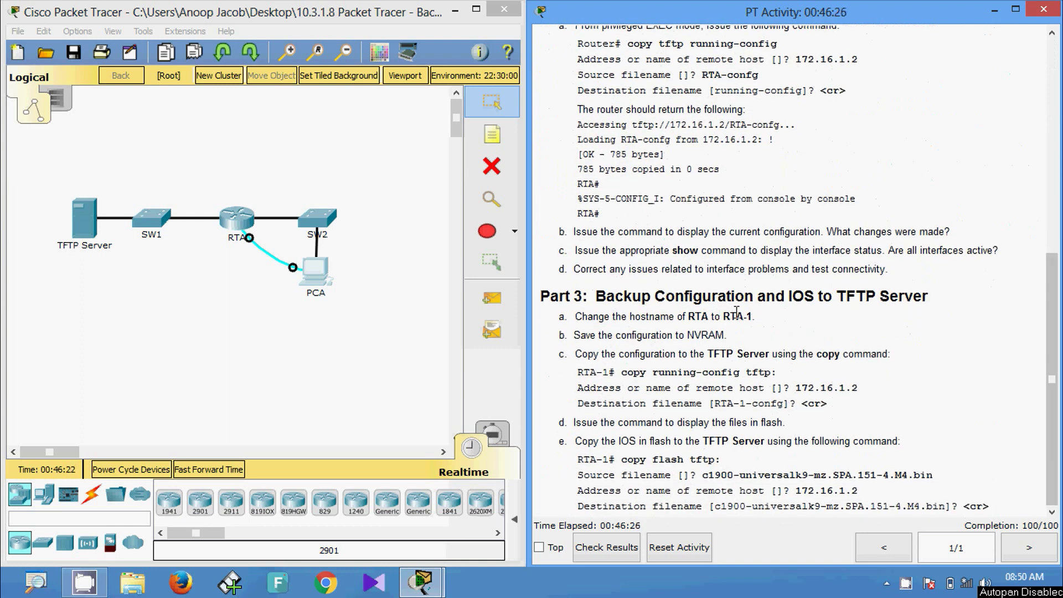